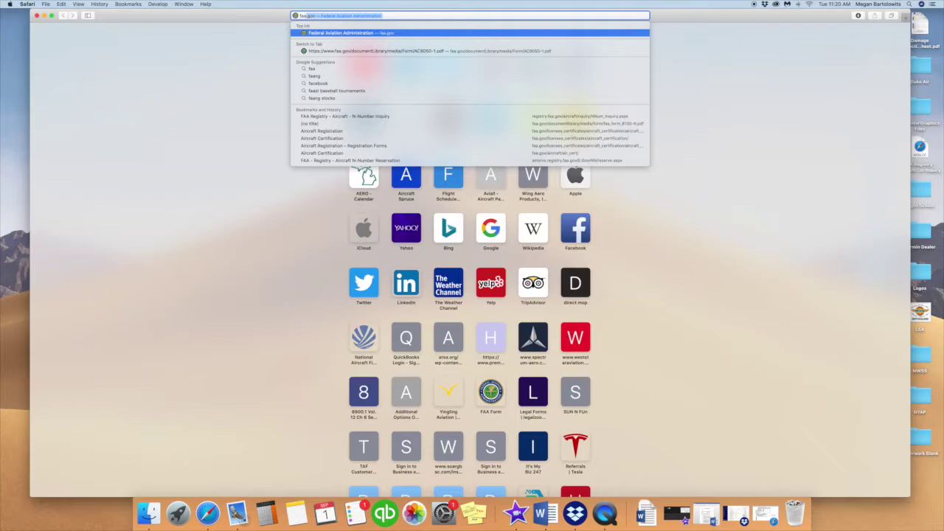
- Load faa.gov and go through Aircraft Certification to the Renew and Reserve N-Number pages
{"action": "key", "text": "Return"}
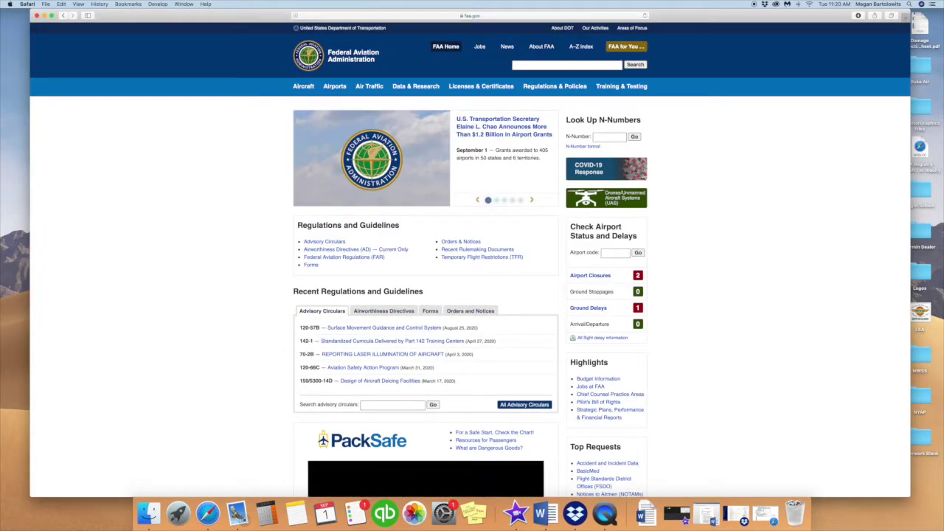
{"action": "mouse_move", "coordinate": [300, 88]}
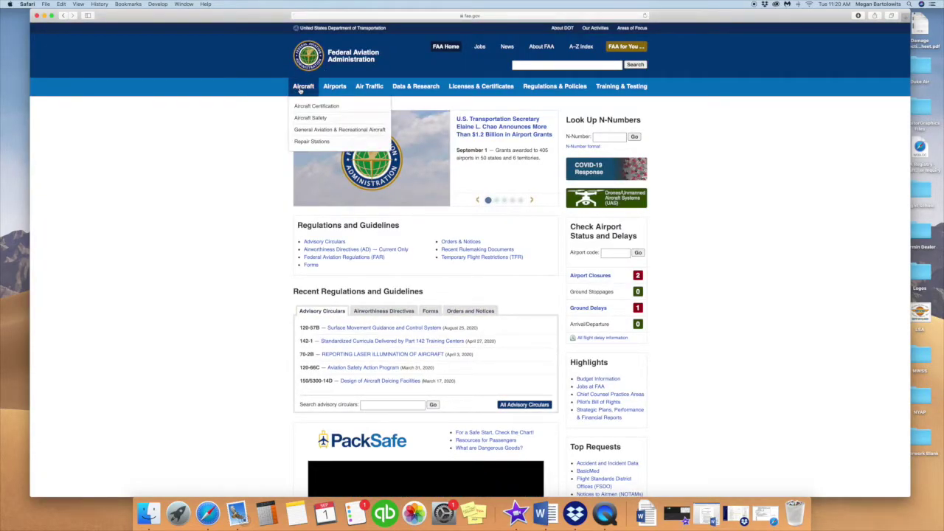
{"action": "left_click", "coordinate": [341, 108]}
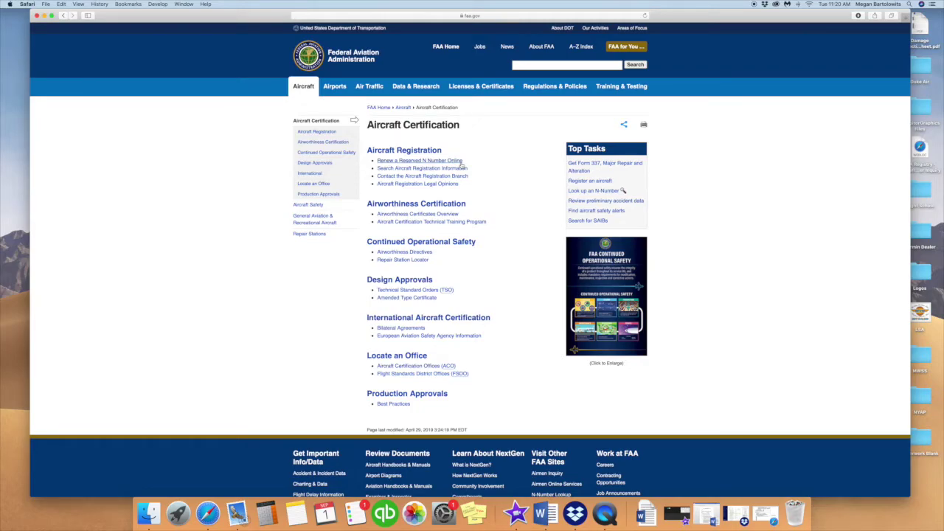
{"action": "left_click", "coordinate": [461, 162]}
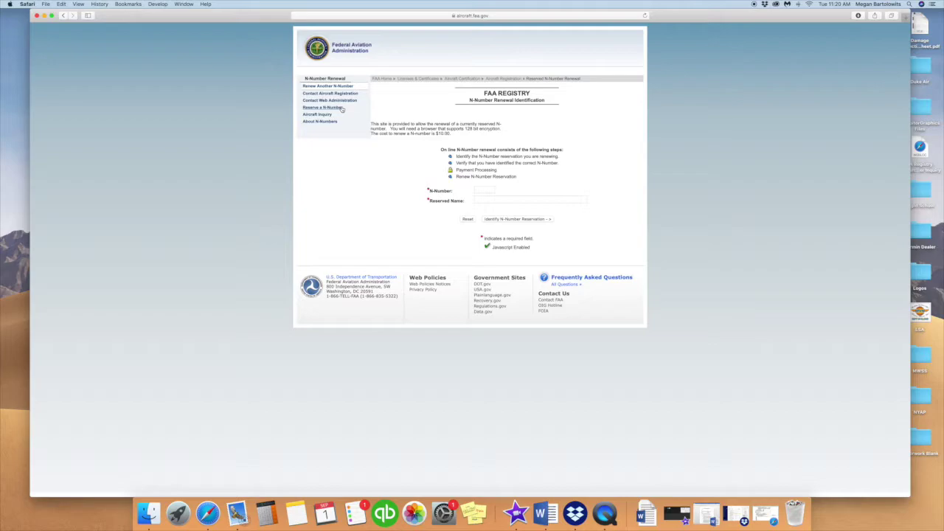
{"action": "left_click", "coordinate": [341, 109]}
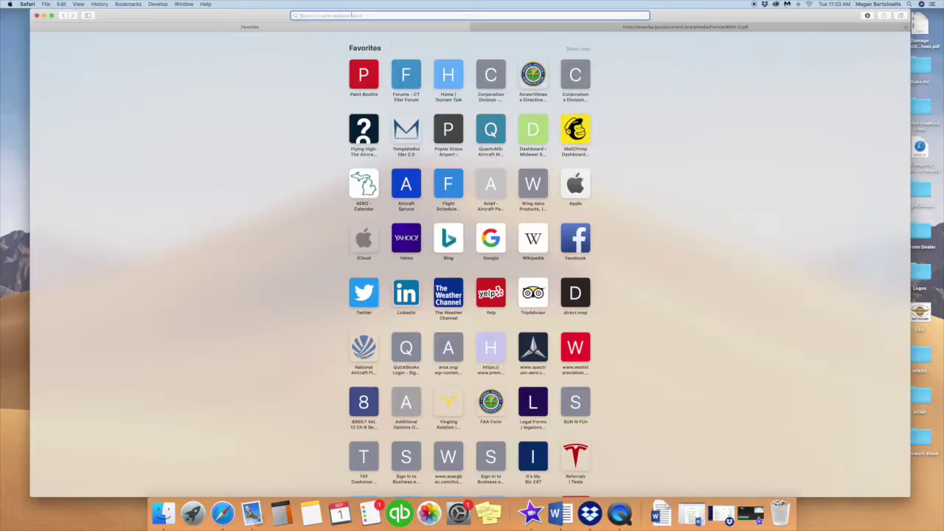
- Search 8050-1 and open the Aircraft Registration Application PDF down to its fillable form
{"action": "type", "text": "8"}
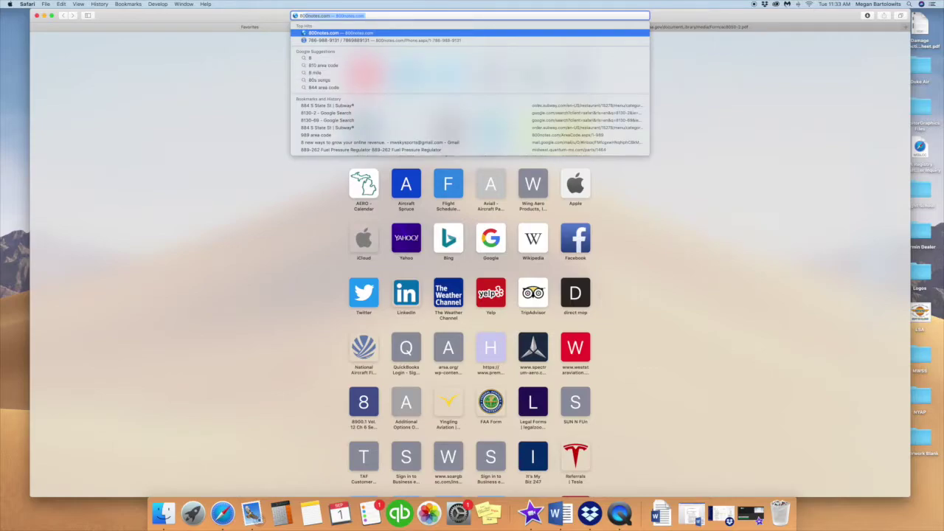
{"action": "type", "text": "050-1"}
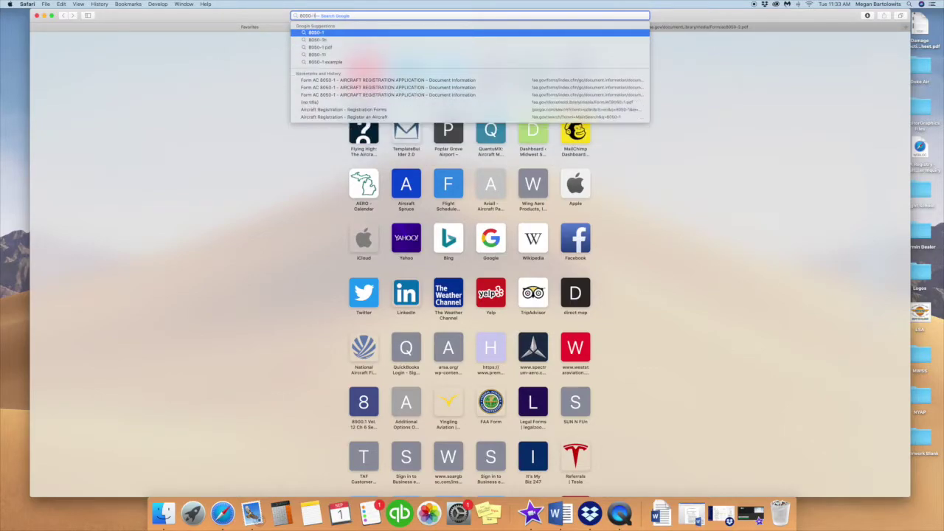
{"action": "key", "text": "Return"}
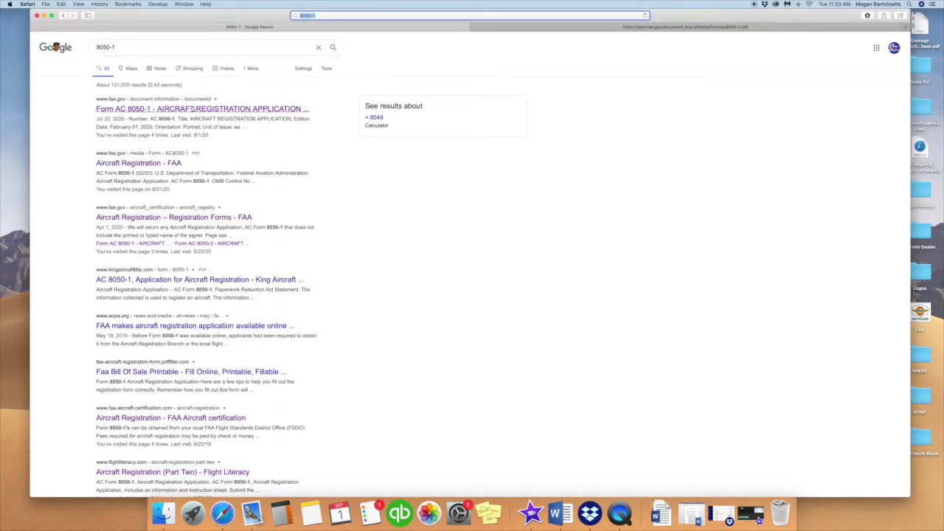
{"action": "left_click", "coordinate": [199, 110]}
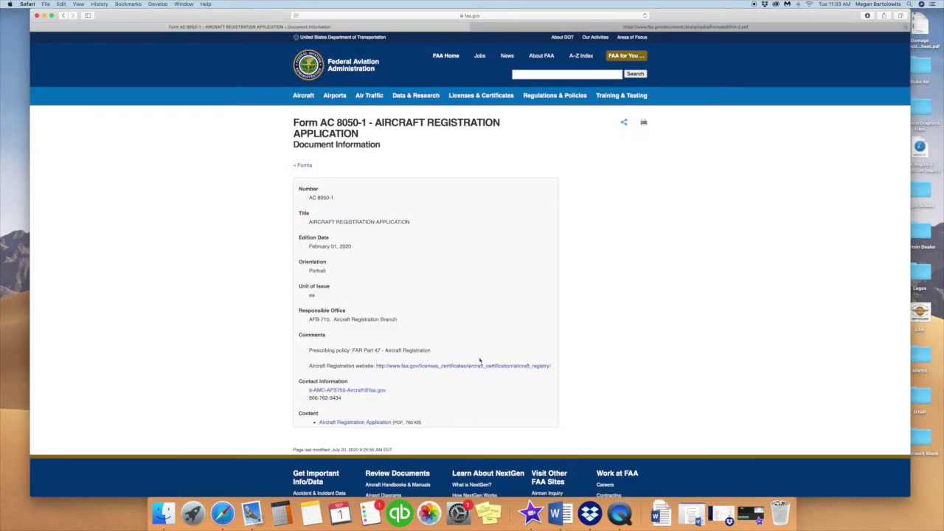
{"action": "left_click", "coordinate": [384, 423]}
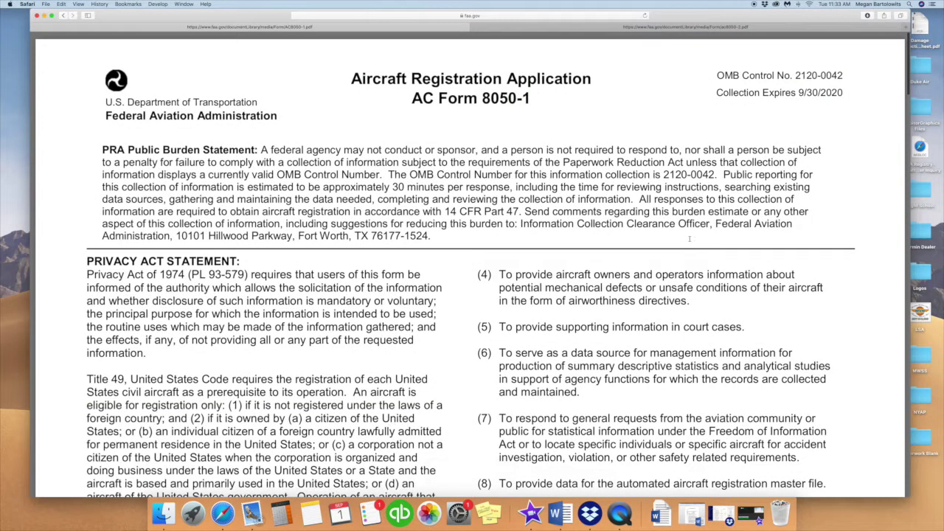
{"action": "scroll", "coordinate": [689, 238], "scroll_direction": "down", "scroll_amount": 10}
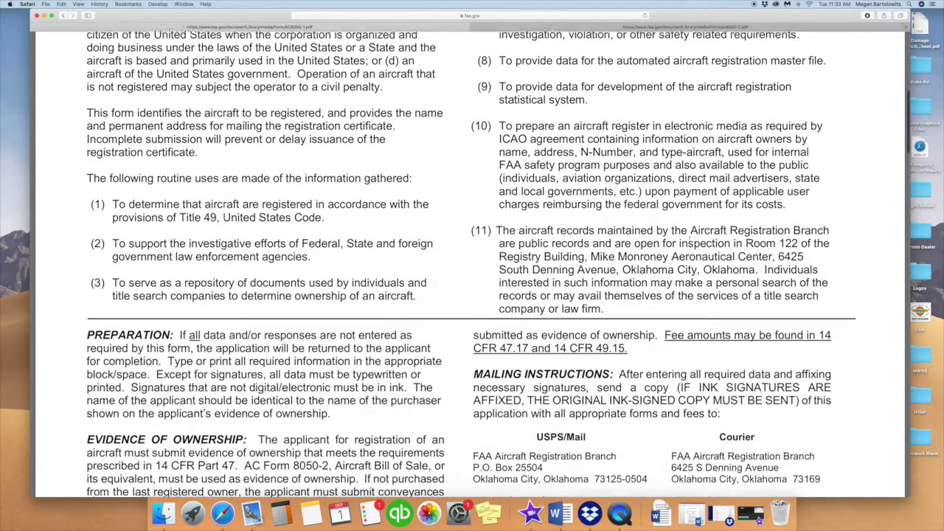
{"action": "scroll", "coordinate": [689, 238], "scroll_direction": "down", "scroll_amount": 15}
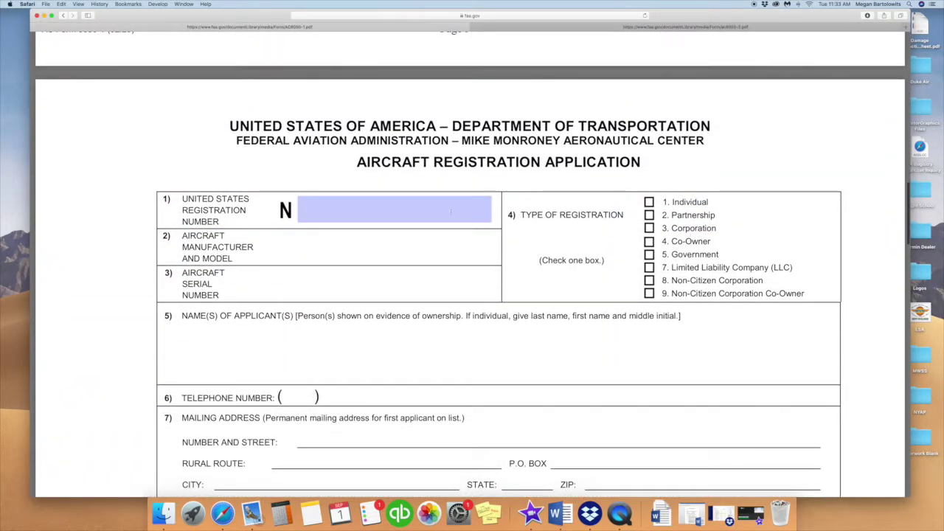
- Enter N-number 1234, a manufacturer and model entry ending Sling TSi, and serial 123sk
{"action": "left_click", "coordinate": [451, 212]}
{"action": "type", "text": "1234"}
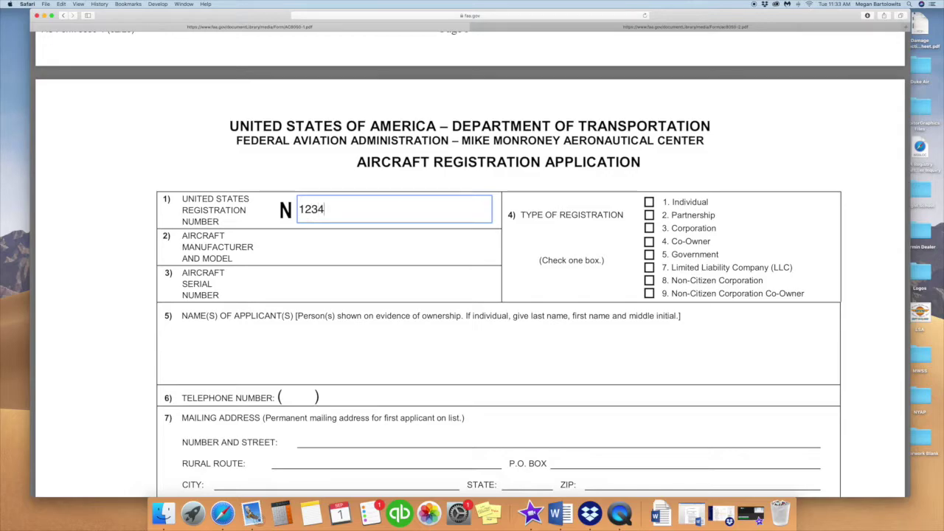
{"action": "left_click", "coordinate": [393, 242]}
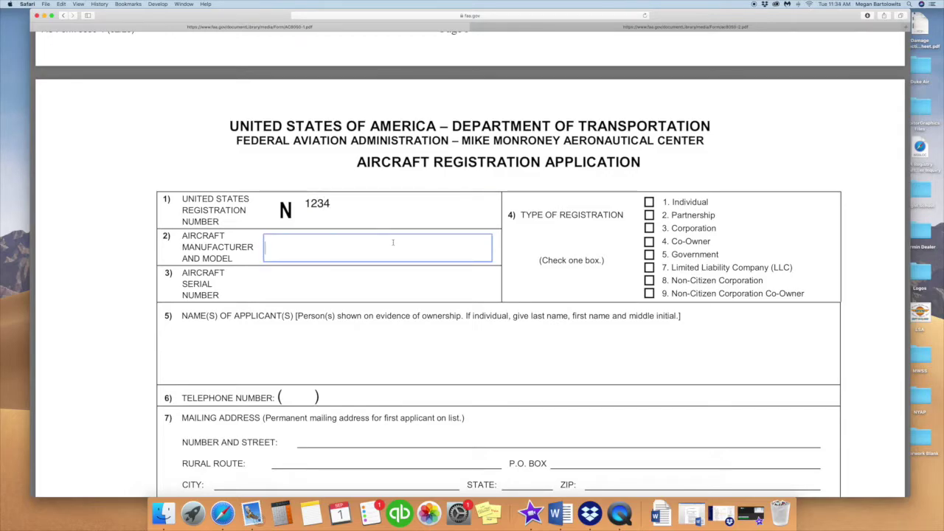
{"action": "type", "text": "Jane Doe, Sling TSi"}
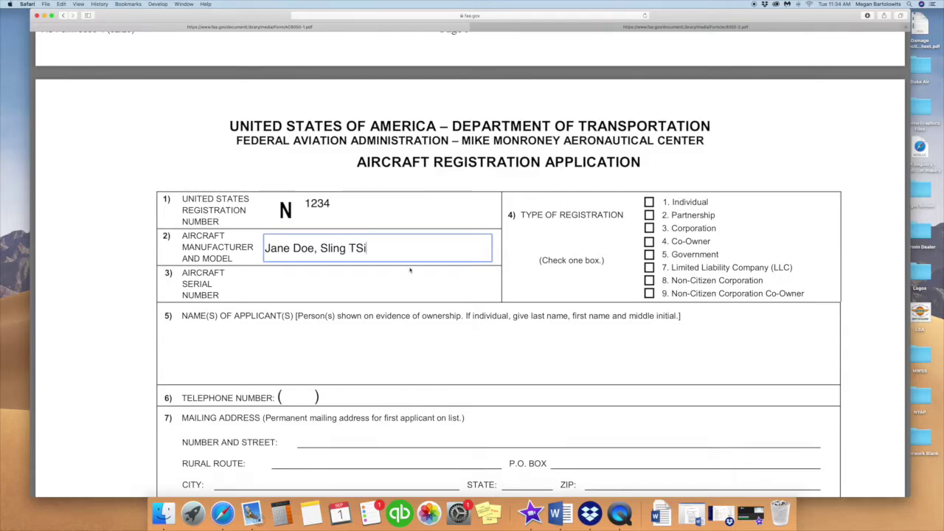
{"action": "left_click", "coordinate": [401, 281]}
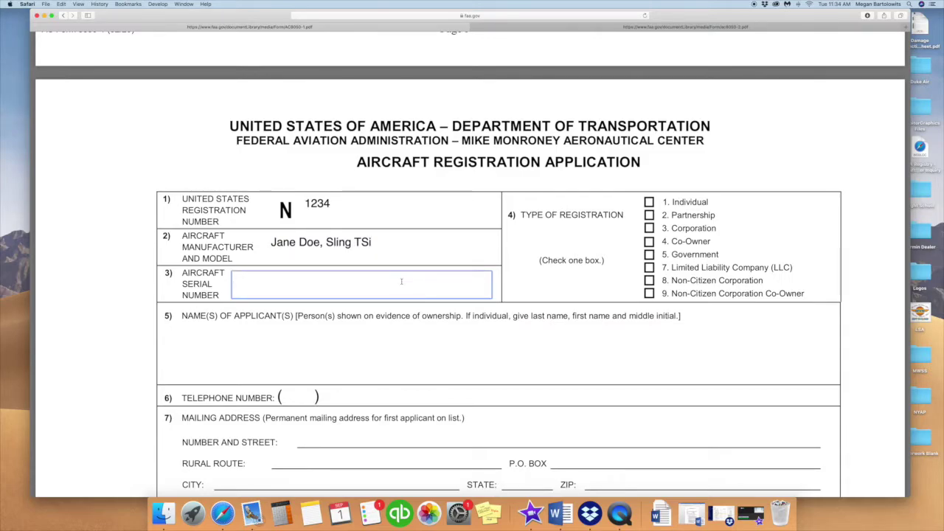
{"action": "type", "text": "123sk"}
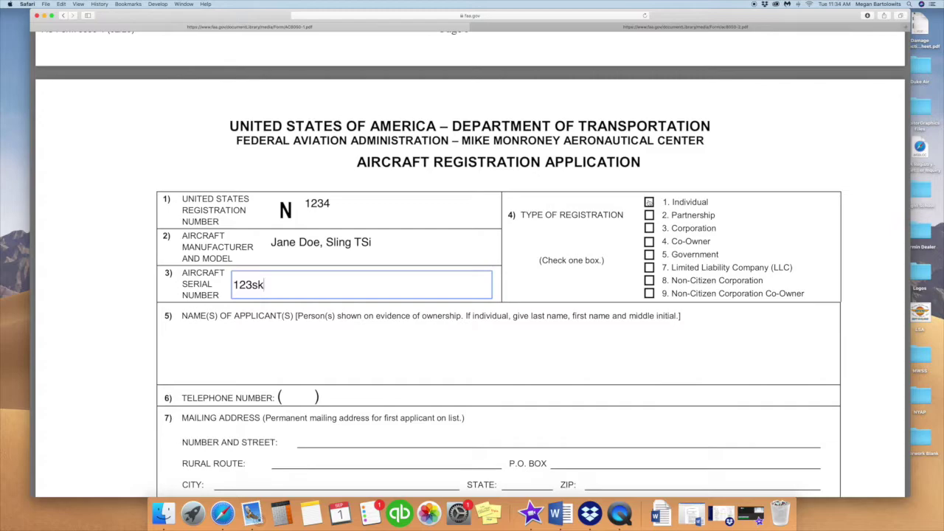
- Mark the registration as Individual and enter the applicant's name and telephone number
{"action": "left_click", "coordinate": [649, 201]}
{"action": "scroll", "coordinate": [649, 202], "scroll_direction": "down", "scroll_amount": 3}
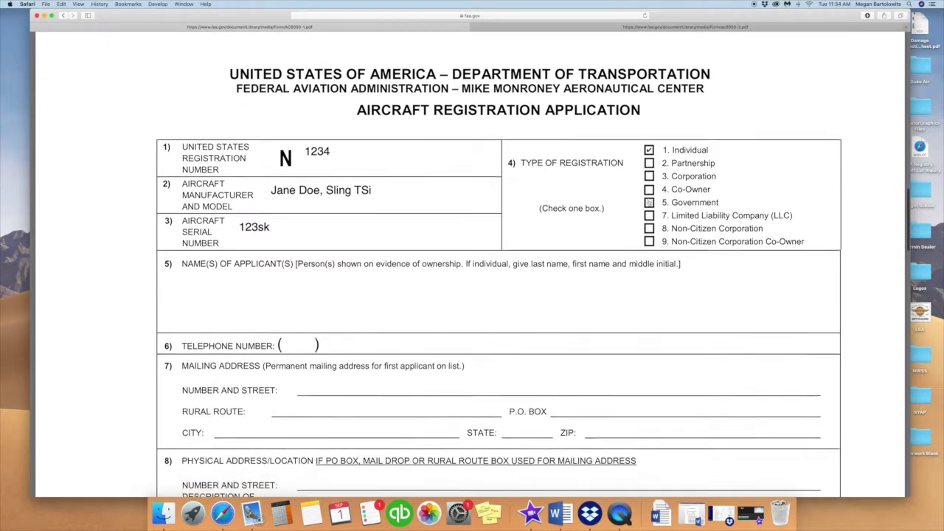
{"action": "key", "text": "Tab"}
{"action": "type", "text": "Do"}
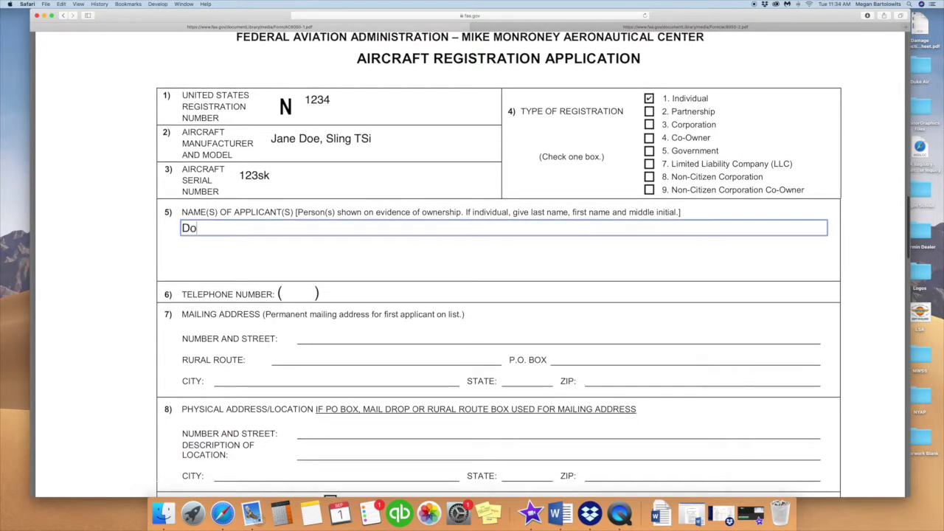
{"action": "type", "text": "e, Jane R."}
{"action": "scroll", "coordinate": [583, 243], "scroll_direction": "down", "scroll_amount": 3}
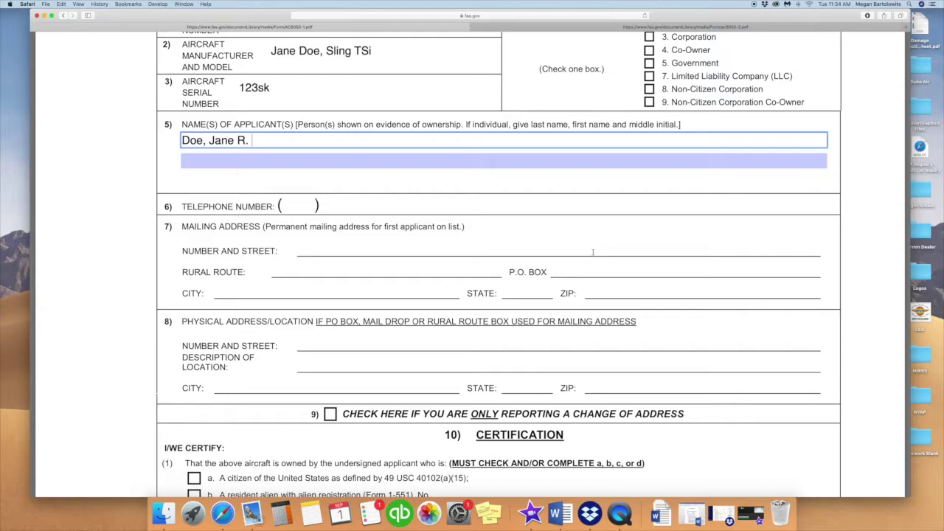
{"action": "key", "text": "Tab"}
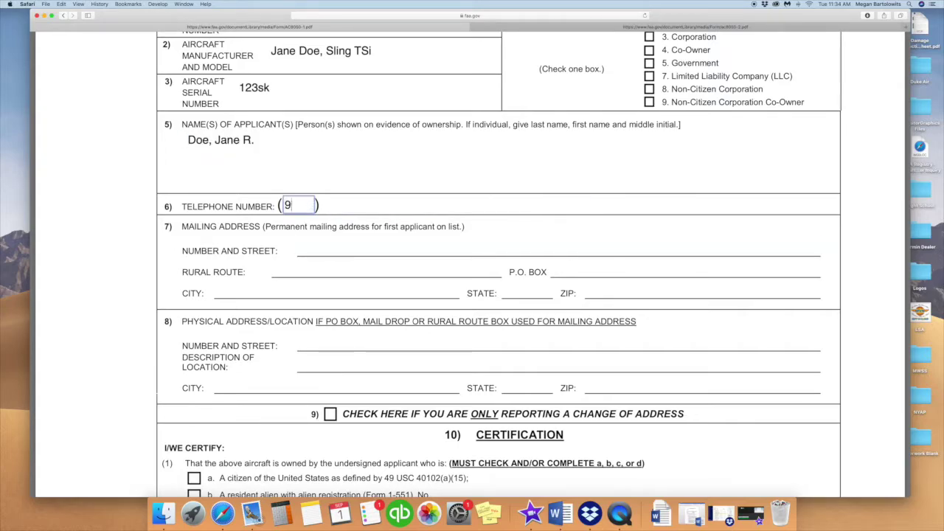
{"action": "key", "text": "Tab"}
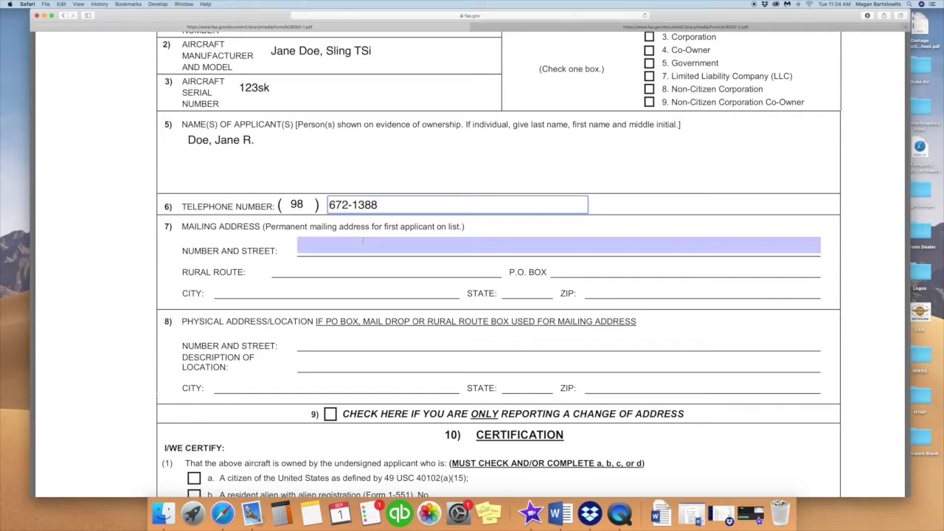
- Fill in the applicant's street address, city, state and ZIP code, skipping the rural route
{"action": "key", "text": "Tab"}
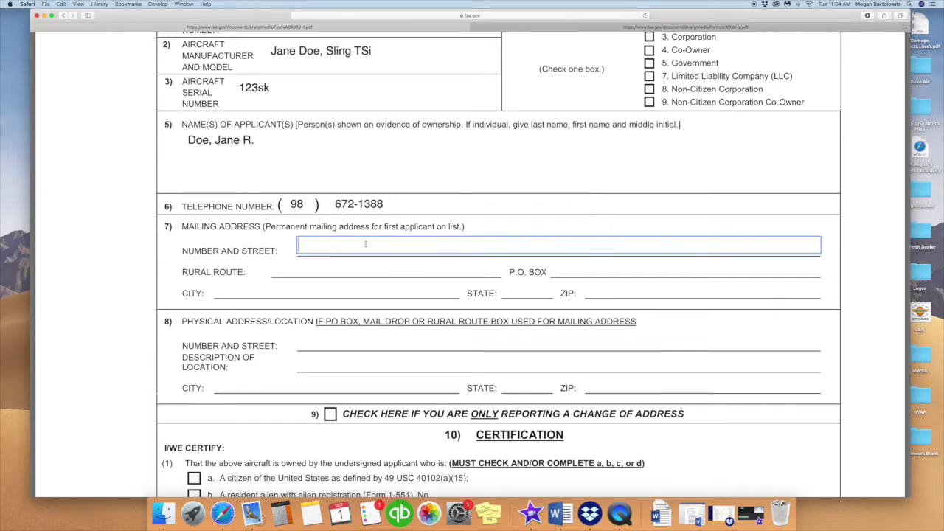
{"action": "key", "text": "Tab"}
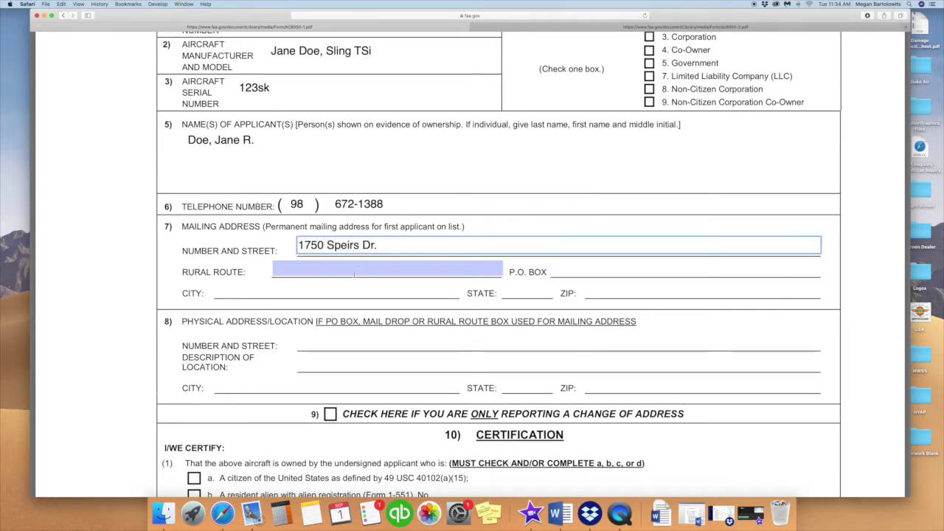
{"action": "key", "text": "Tab"}
{"action": "key", "text": "Tab"}
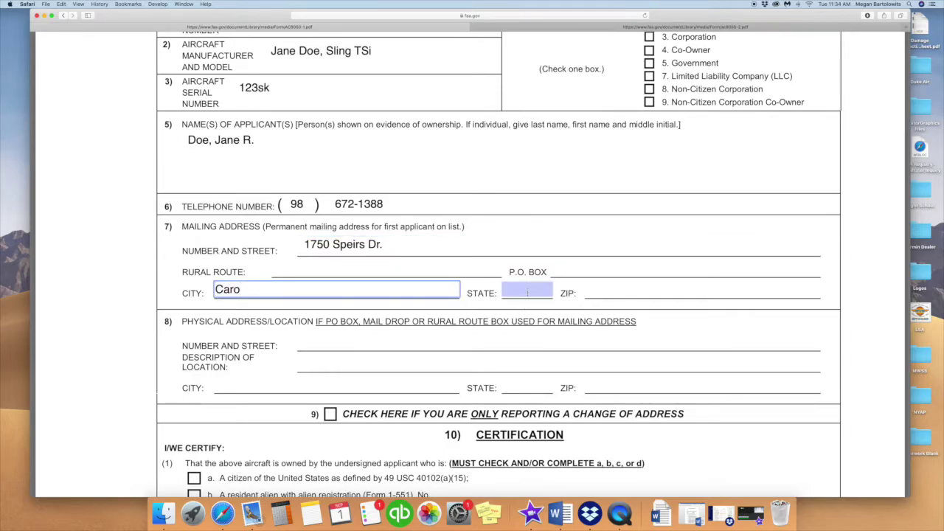
{"action": "key", "text": "Tab"}
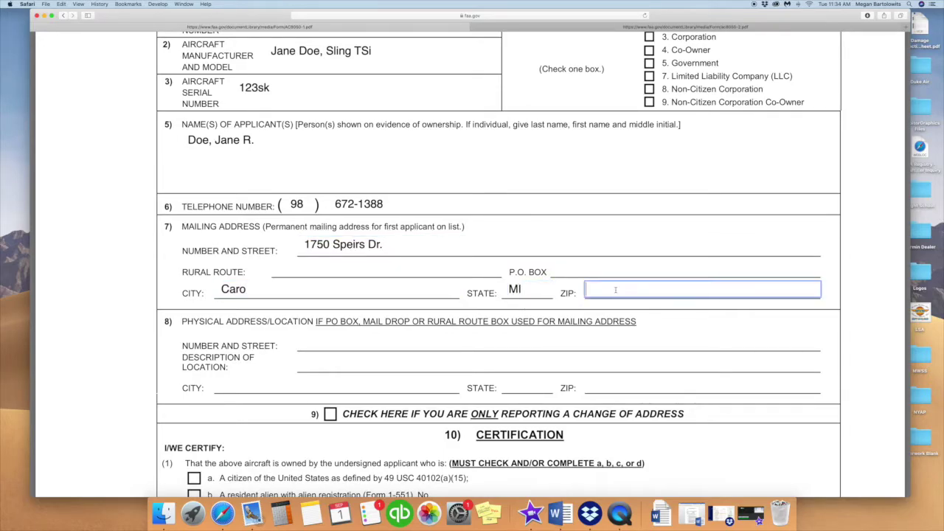
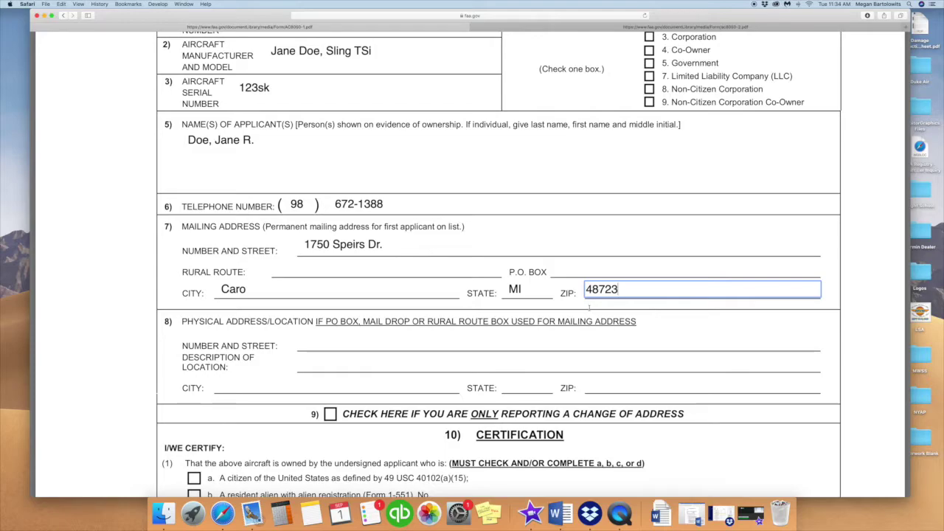
{"action": "scroll", "coordinate": [588, 307], "scroll_direction": "down", "scroll_amount": 5}
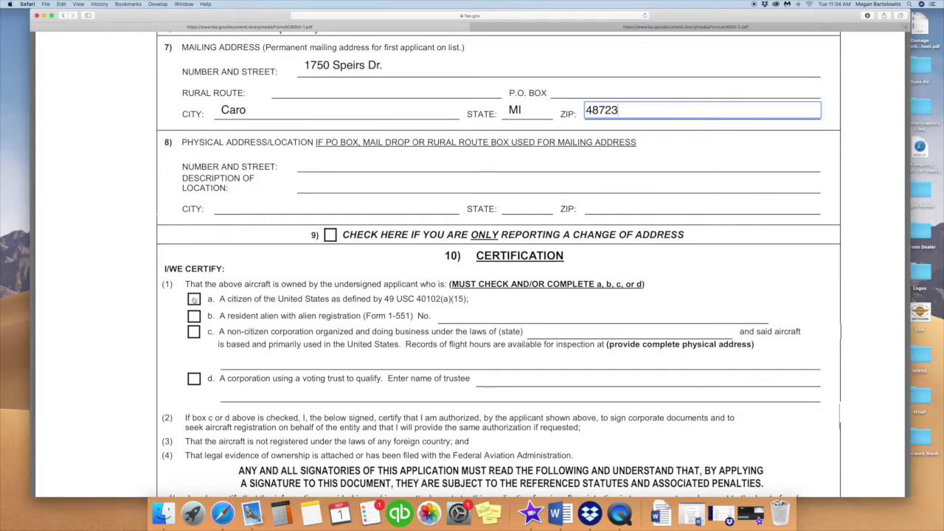
- Certify that the owner is a United States citizen
{"action": "left_click", "coordinate": [193, 298]}
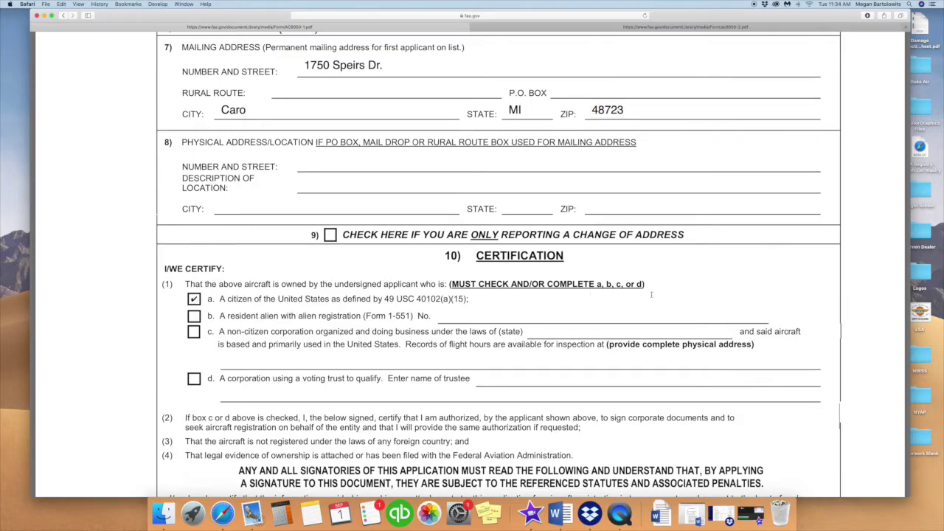
{"action": "scroll", "coordinate": [651, 295], "scroll_direction": "down", "scroll_amount": 5}
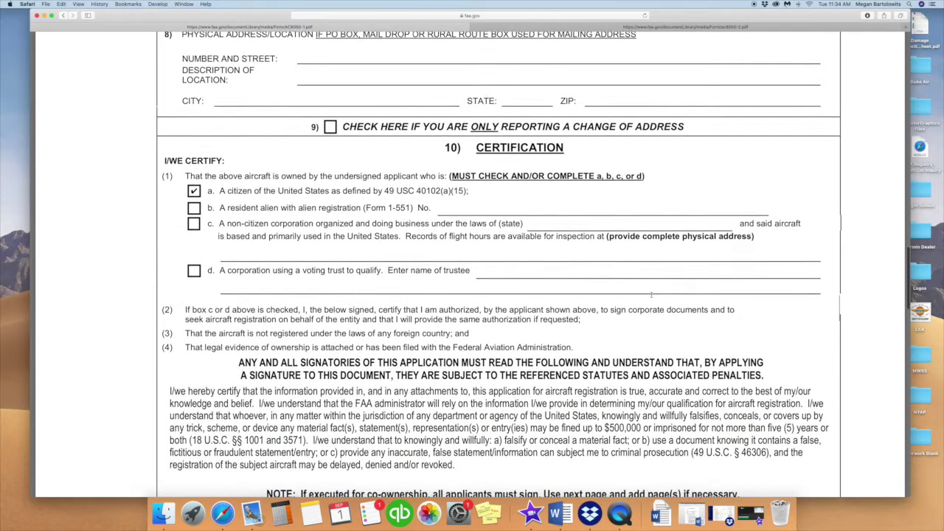
{"action": "scroll", "coordinate": [651, 295], "scroll_direction": "down", "scroll_amount": 6}
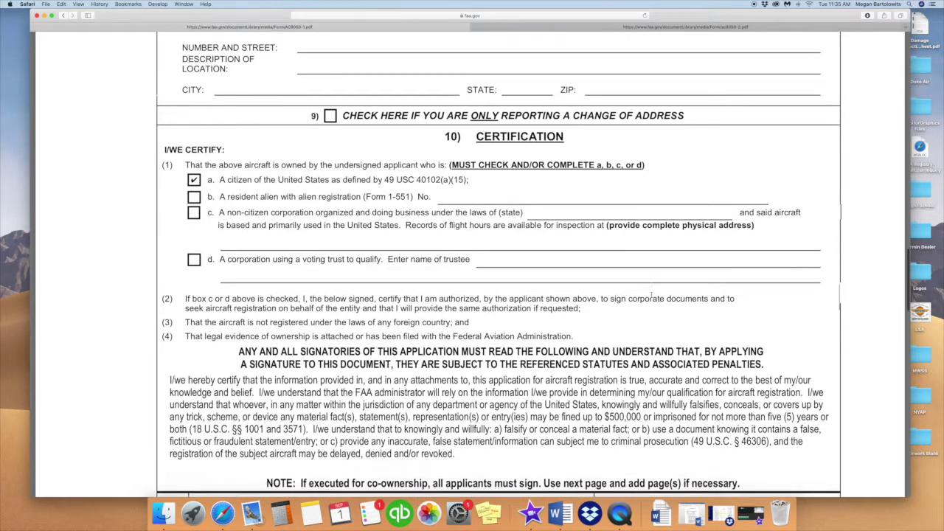
{"action": "scroll", "coordinate": [652, 295], "scroll_direction": "down", "scroll_amount": 3}
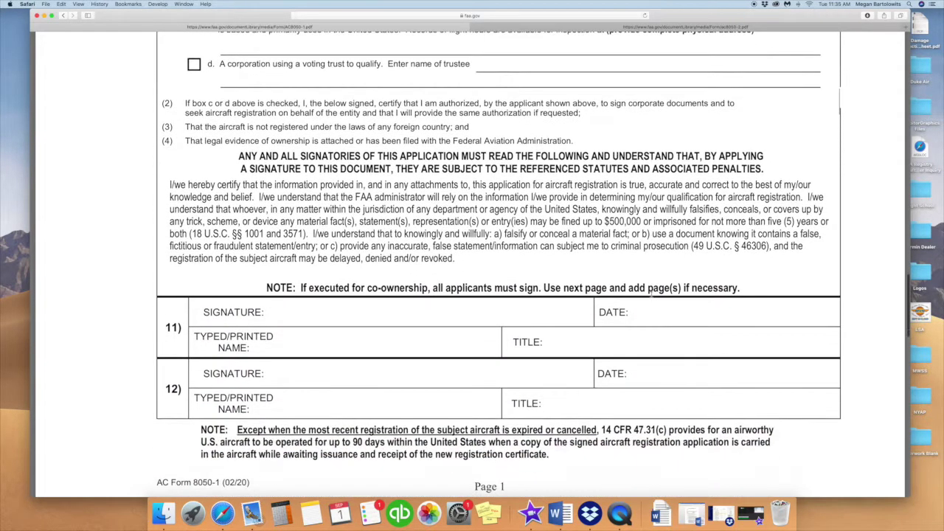
- Enter the signer's printed name and the title Buyer in block 11
{"action": "left_click", "coordinate": [374, 343]}
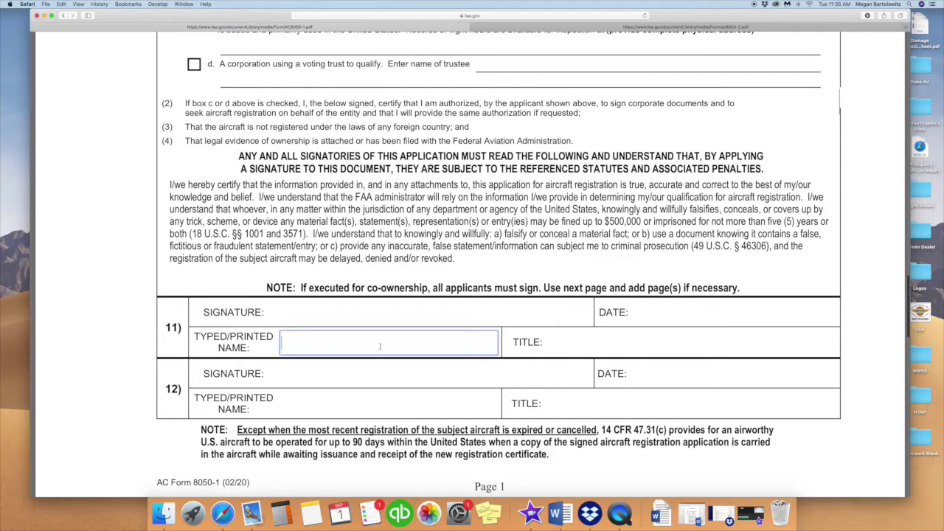
{"action": "type", "text": "Jane Doe"}
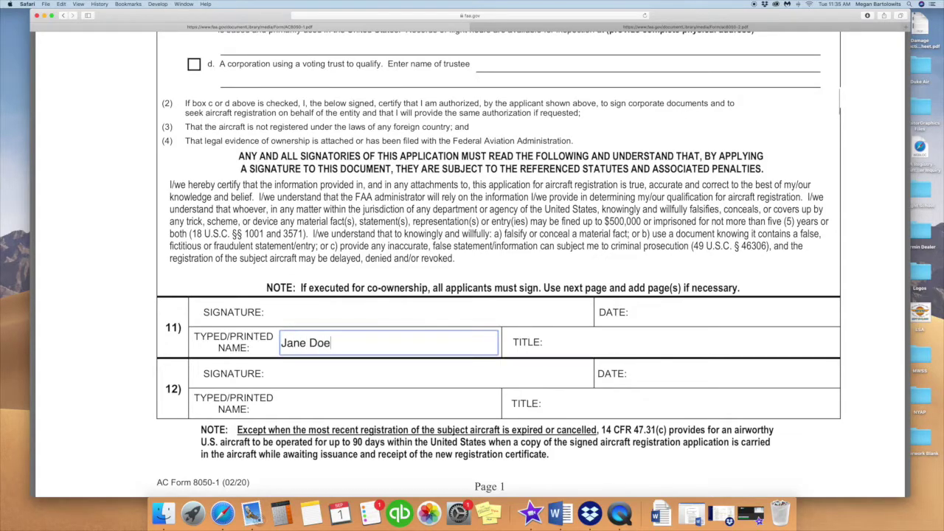
{"action": "left_click", "coordinate": [574, 346]}
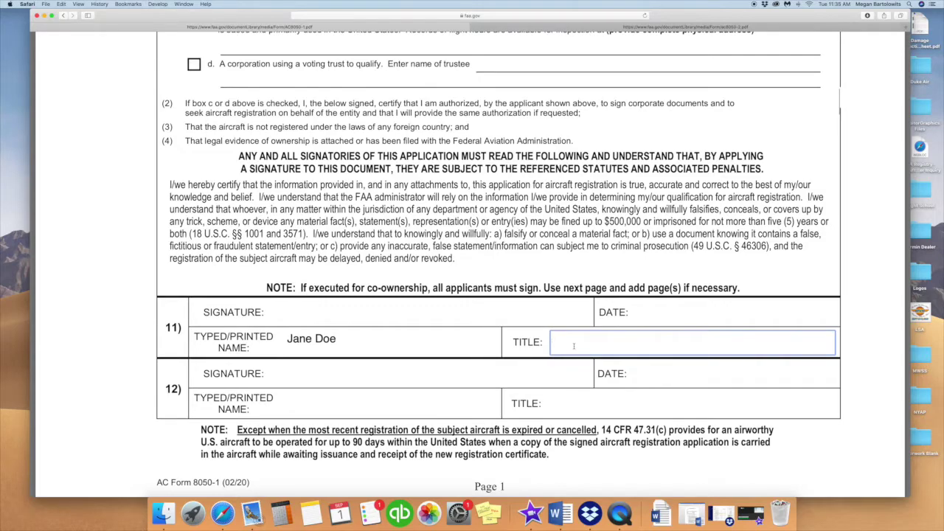
{"action": "type", "text": "Buyer"}
{"action": "left_click", "coordinate": [743, 320]}
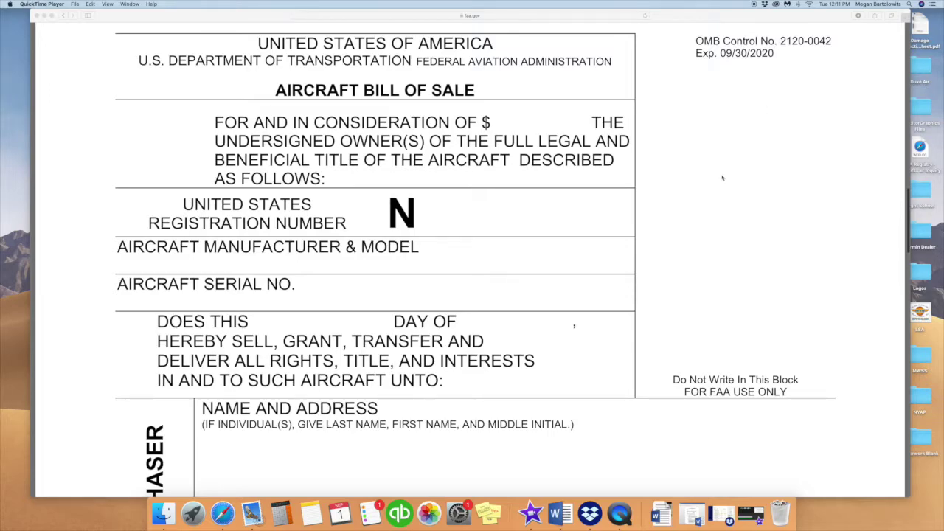
- Scroll up from the Bill of Sale to the registration fees and mailing instructions
{"action": "scroll", "coordinate": [728, 177], "scroll_direction": "up", "scroll_amount": 1}
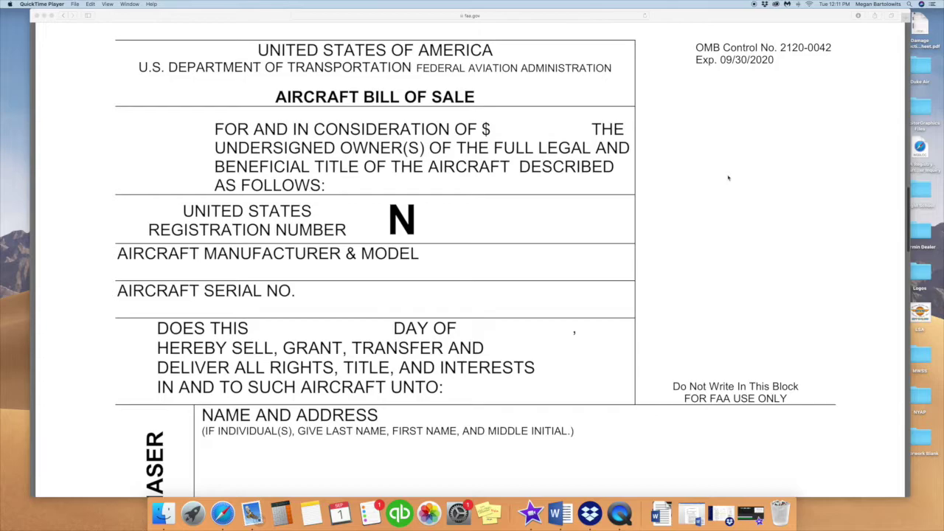
{"action": "scroll", "coordinate": [728, 177], "scroll_direction": "up", "scroll_amount": 5}
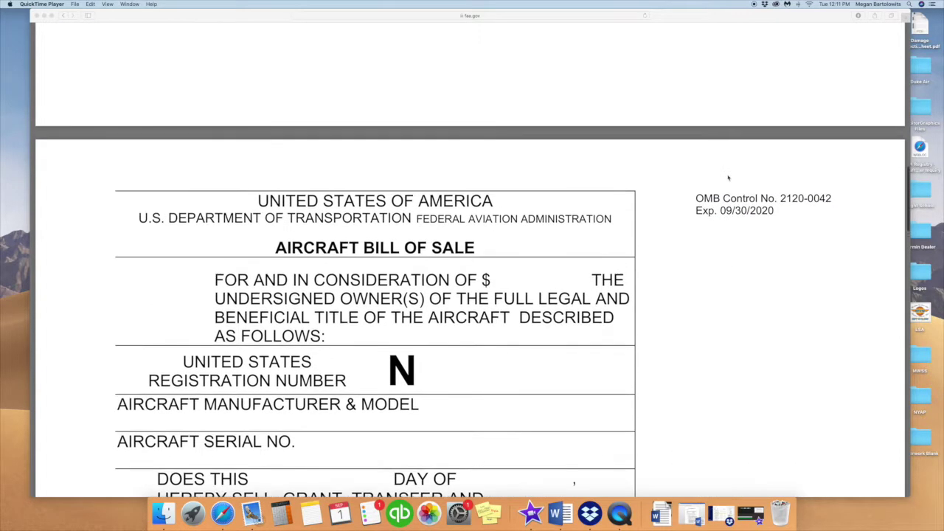
{"action": "scroll", "coordinate": [727, 177], "scroll_direction": "up", "scroll_amount": 10}
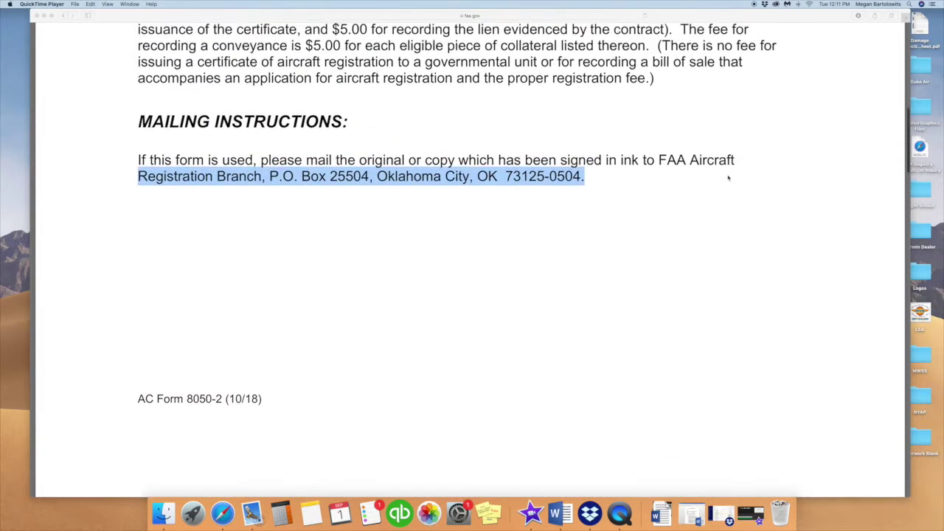
{"action": "scroll", "coordinate": [728, 178], "scroll_direction": "up", "scroll_amount": 3}
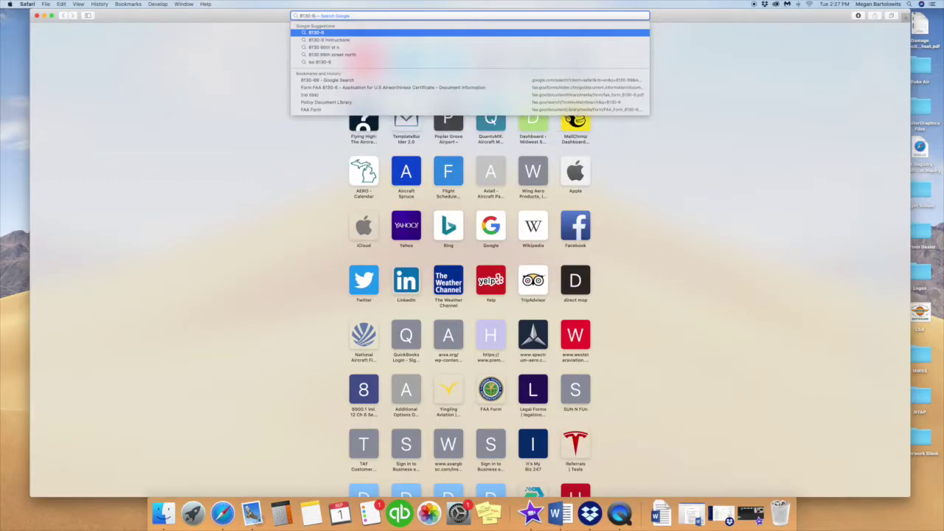
- Search 8130-6 and open the faa.gov Form 8130-6 application PDF at its top
{"action": "key", "text": "Return"}
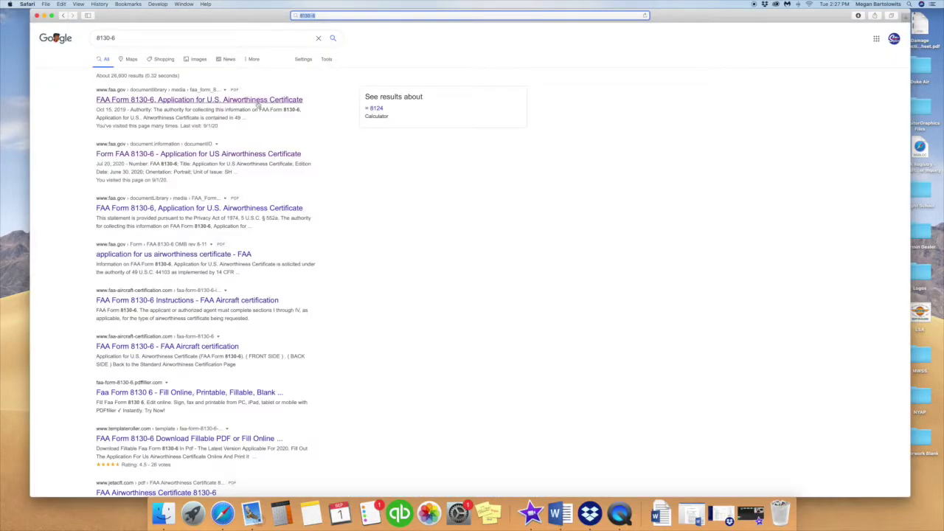
{"action": "left_click", "coordinate": [258, 100]}
{"action": "scroll", "coordinate": [475, 165], "scroll_direction": "down", "scroll_amount": 5}
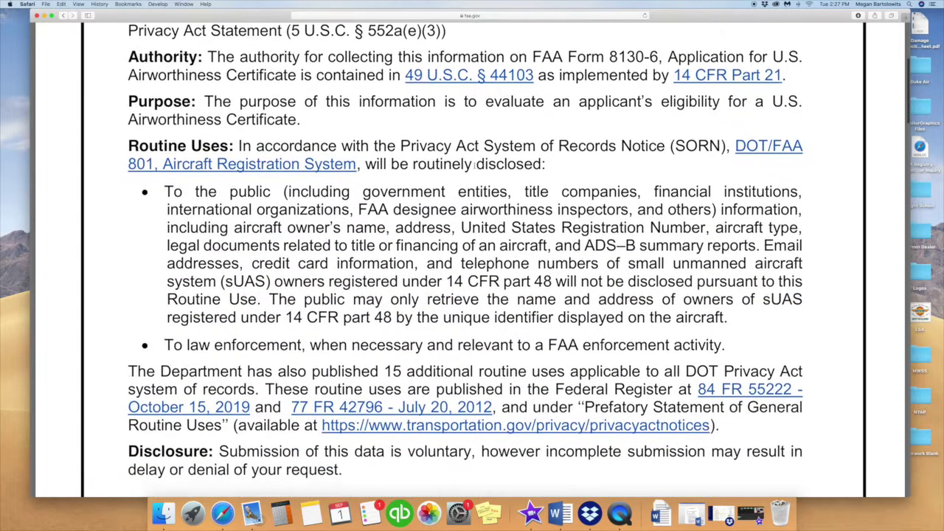
{"action": "scroll", "coordinate": [475, 165], "scroll_direction": "down", "scroll_amount": 20}
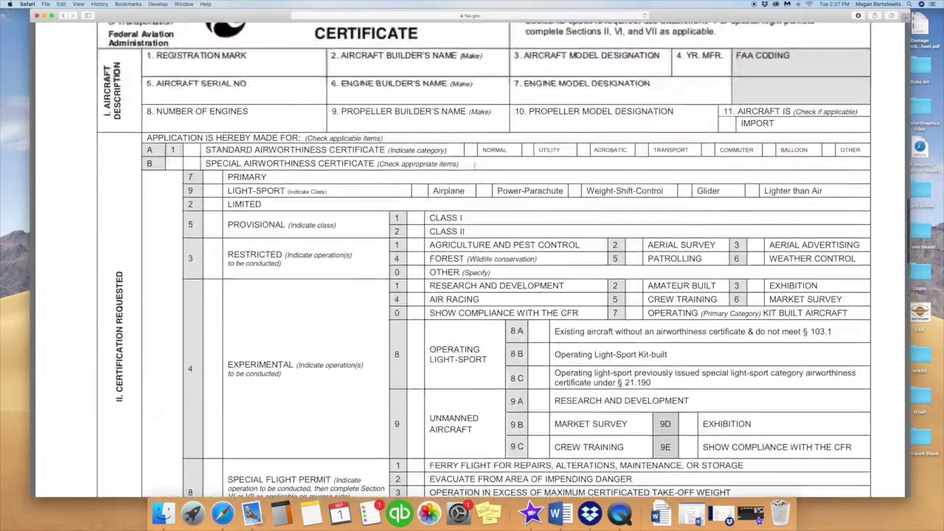
{"action": "scroll", "coordinate": [475, 165], "scroll_direction": "up", "scroll_amount": 5}
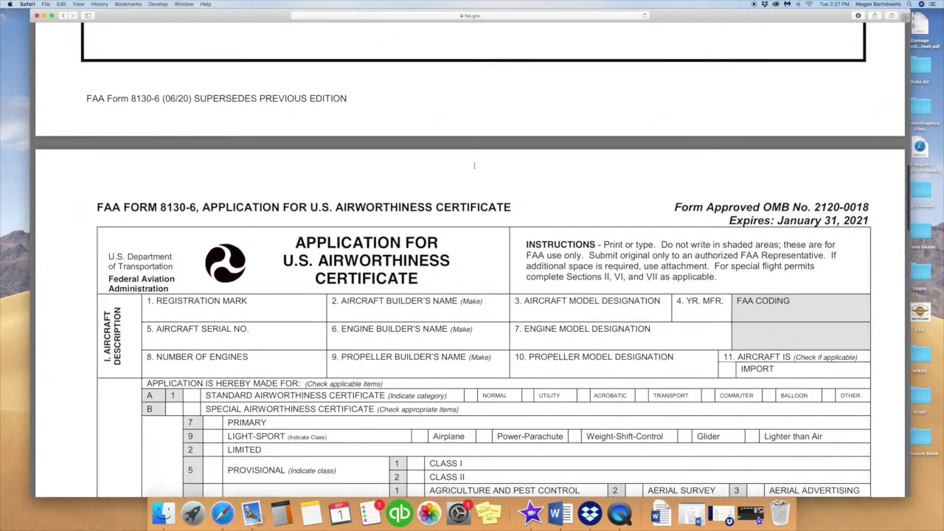
- Type N1234 into the Registration Mark field and continue down the form
{"action": "left_click", "coordinate": [274, 311]}
{"action": "type", "text": "N1234"}
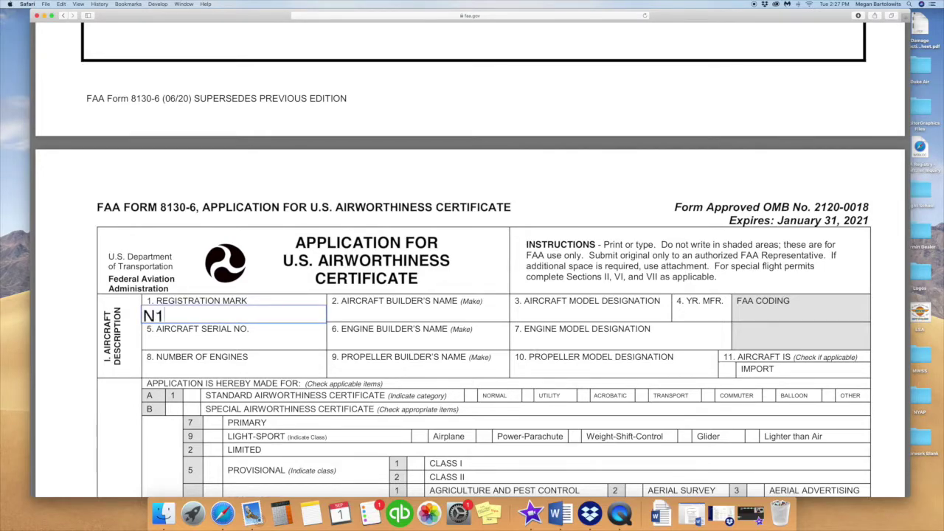
{"action": "left_click", "coordinate": [401, 307]}
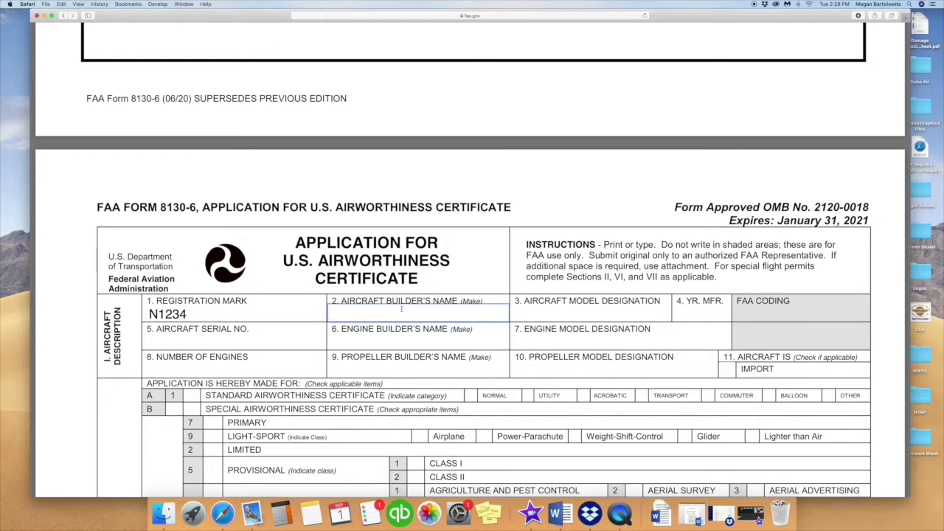
{"action": "scroll", "coordinate": [399, 321], "scroll_direction": "down", "scroll_amount": 3}
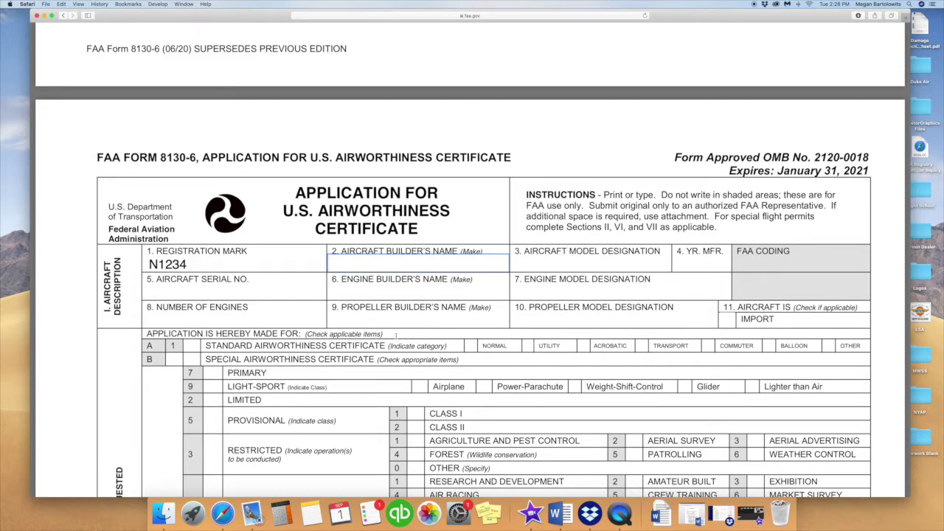
{"action": "scroll", "coordinate": [396, 336], "scroll_direction": "down", "scroll_amount": 3}
{"action": "scroll", "coordinate": [395, 337], "scroll_direction": "down", "scroll_amount": 8}
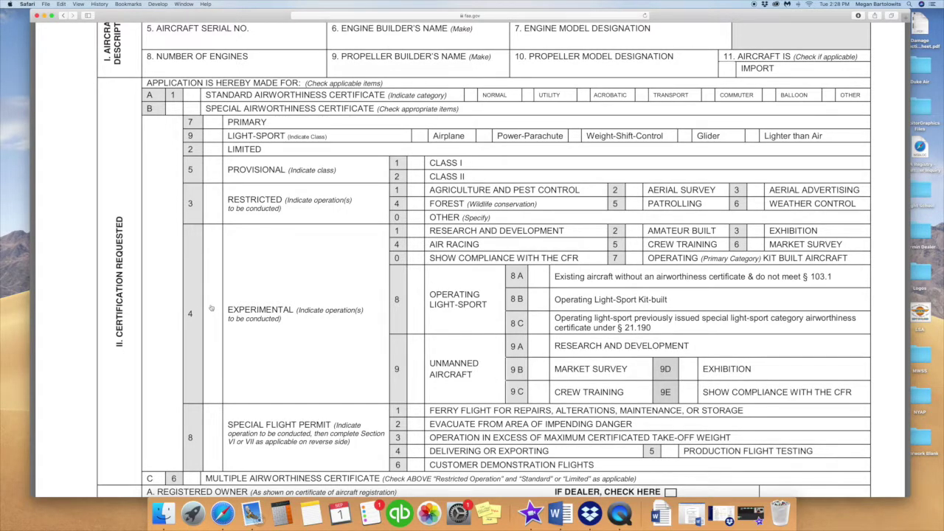
- Check the Experimental category and the Amateur Built operation in section II
{"action": "left_click", "coordinate": [211, 313]}
{"action": "left_click", "coordinate": [635, 232]}
{"action": "scroll", "coordinate": [508, 282], "scroll_direction": "down", "scroll_amount": 6}
{"action": "scroll", "coordinate": [507, 283], "scroll_direction": "down", "scroll_amount": 2}
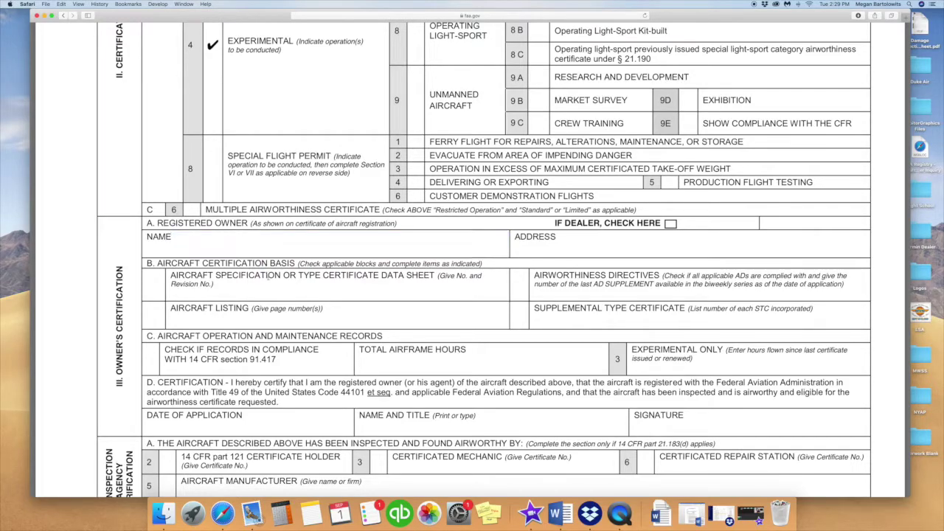
- Fill the three certification-basis fields with N/A, correcting a mistyped N/Z
{"action": "left_click", "coordinate": [269, 288]}
{"action": "type", "text": "N/A"}
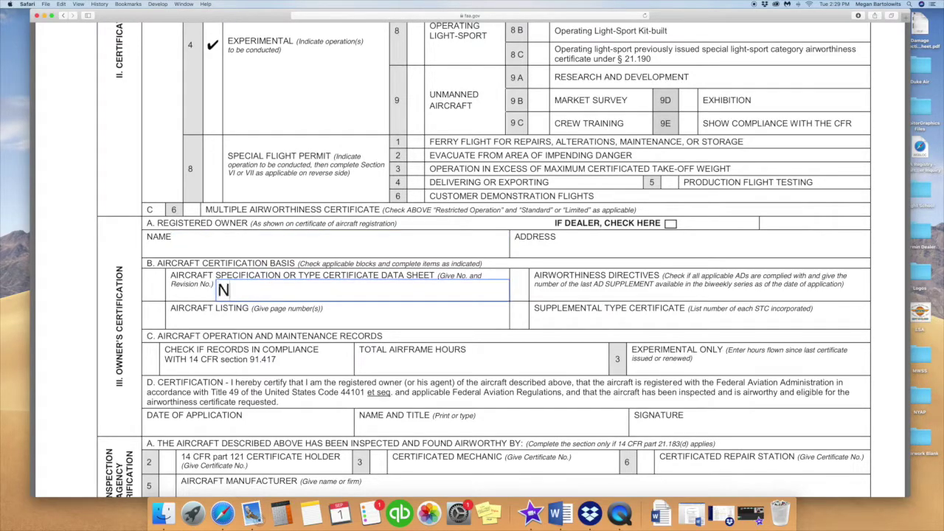
{"action": "left_click", "coordinate": [369, 316]}
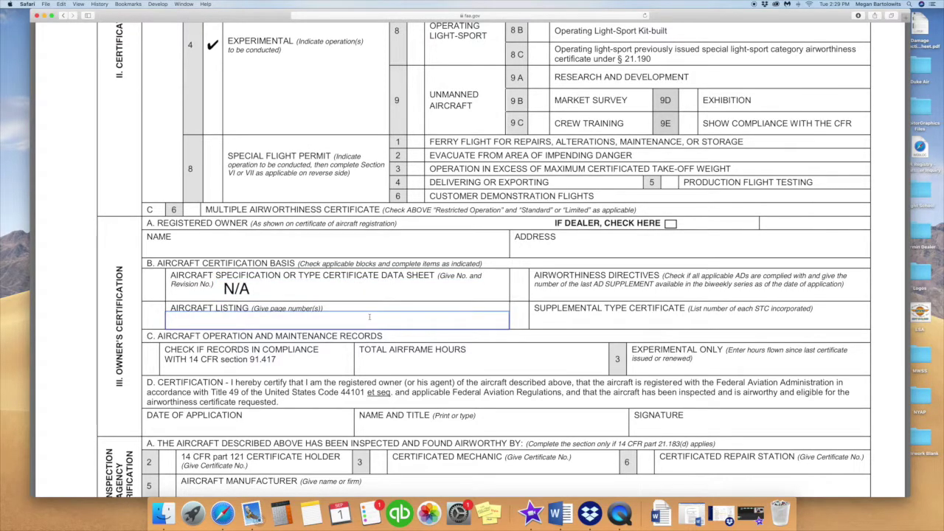
{"action": "type", "text": "N/A"}
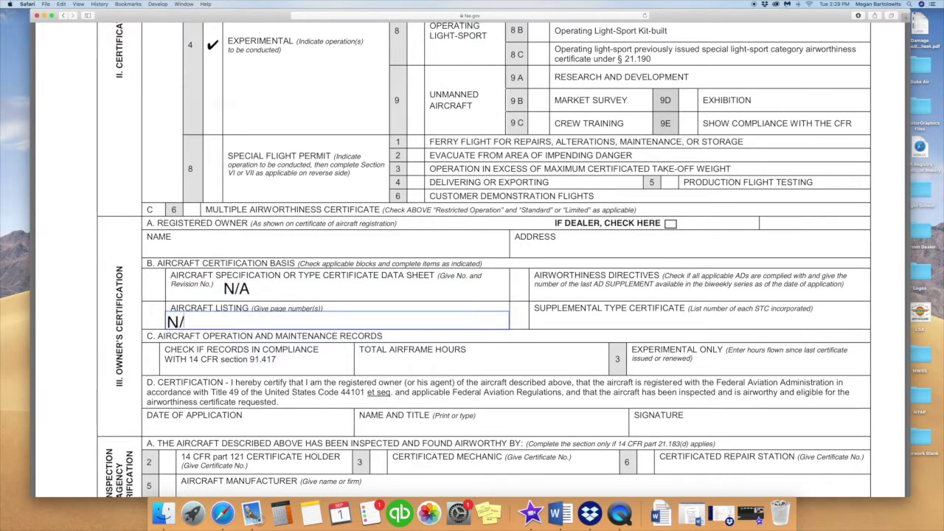
{"action": "left_click", "coordinate": [612, 319]}
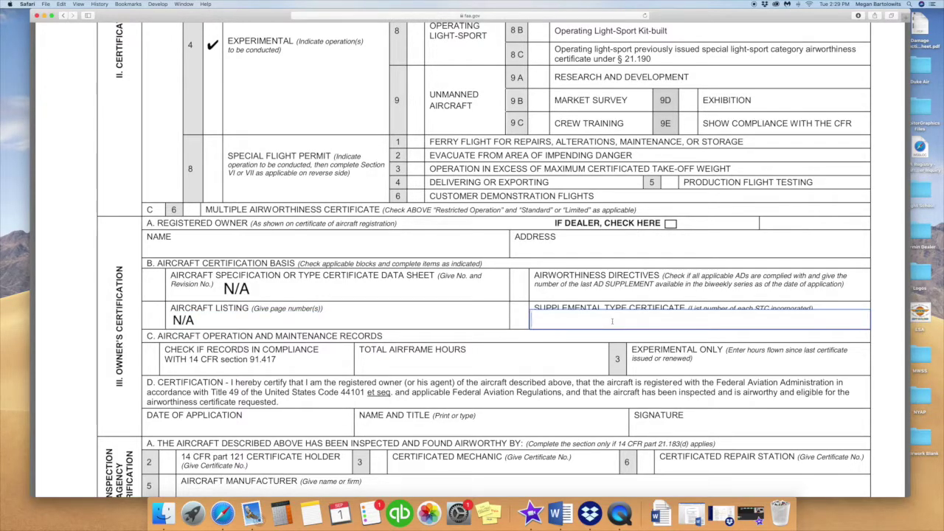
{"action": "type", "text": "N/Z"}
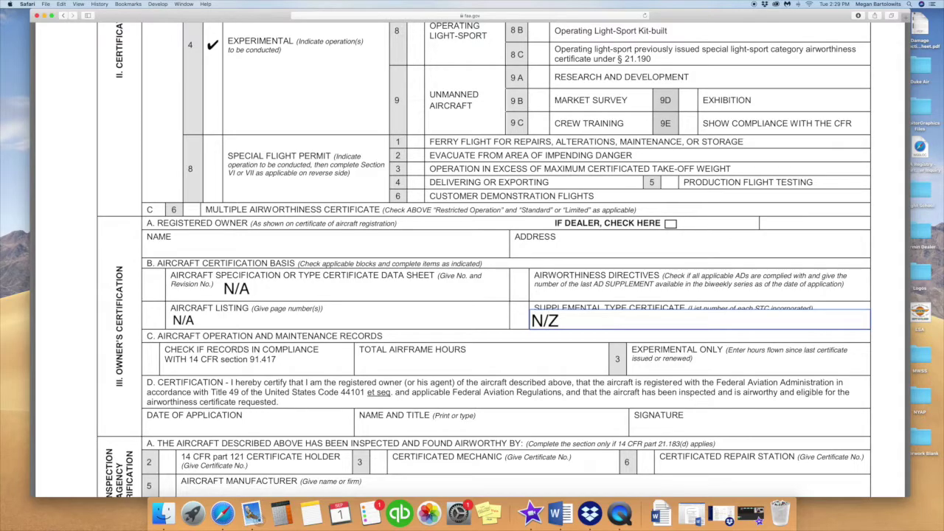
{"action": "key", "text": "BackSpace"}
{"action": "type", "text": "A"}
{"action": "left_click", "coordinate": [582, 295]}
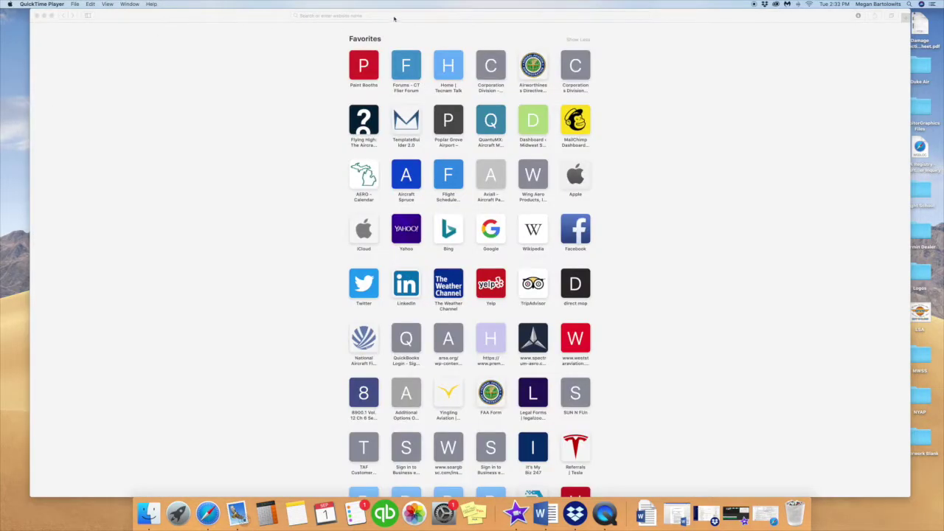
- Go to the FAA site and open the Airworthiness Directives (AD) — Current Only list of 69 recent ADs
{"action": "left_click", "coordinate": [394, 15]}
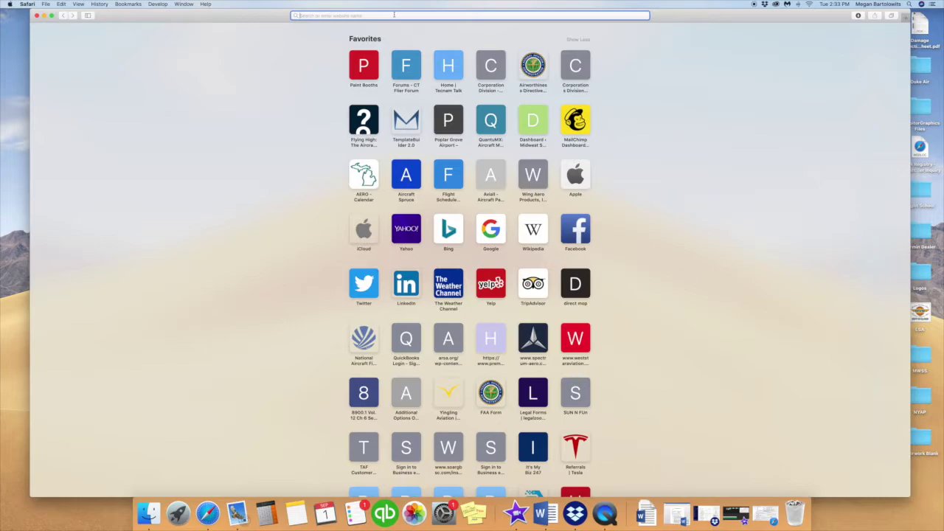
{"action": "type", "text": "fa"}
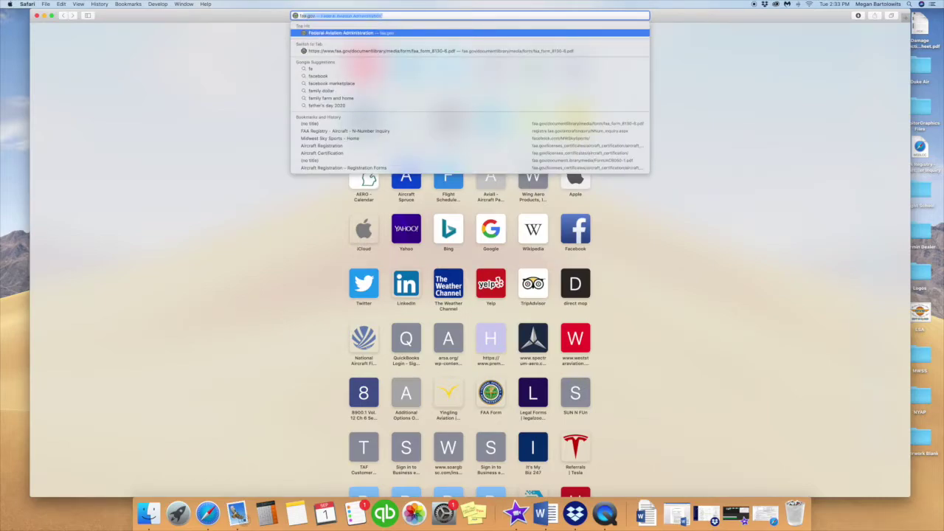
{"action": "type", "text": "a"}
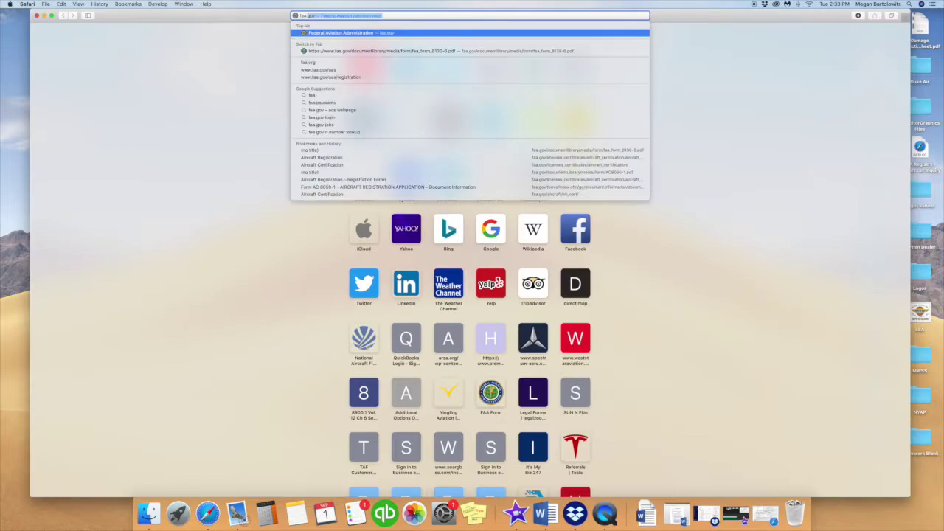
{"action": "key", "text": "Return"}
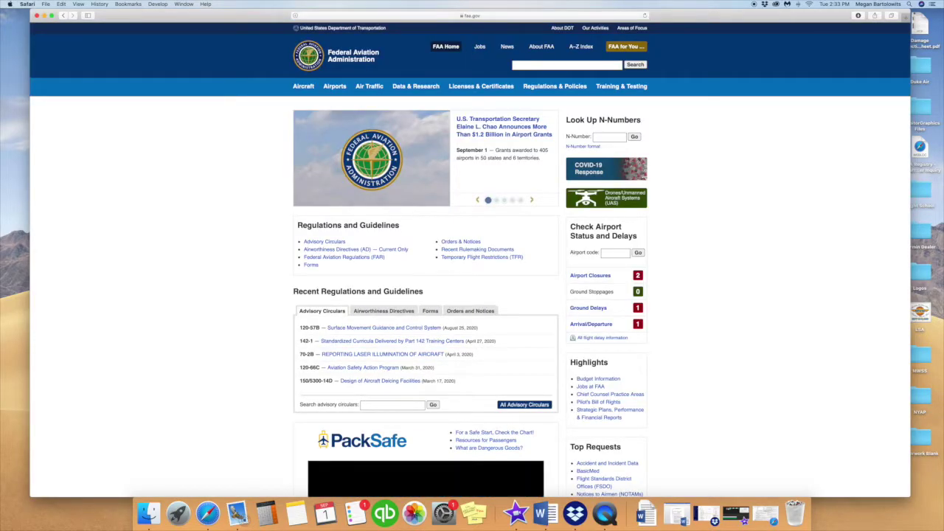
{"action": "scroll", "coordinate": [421, 211], "scroll_direction": "down", "scroll_amount": 1}
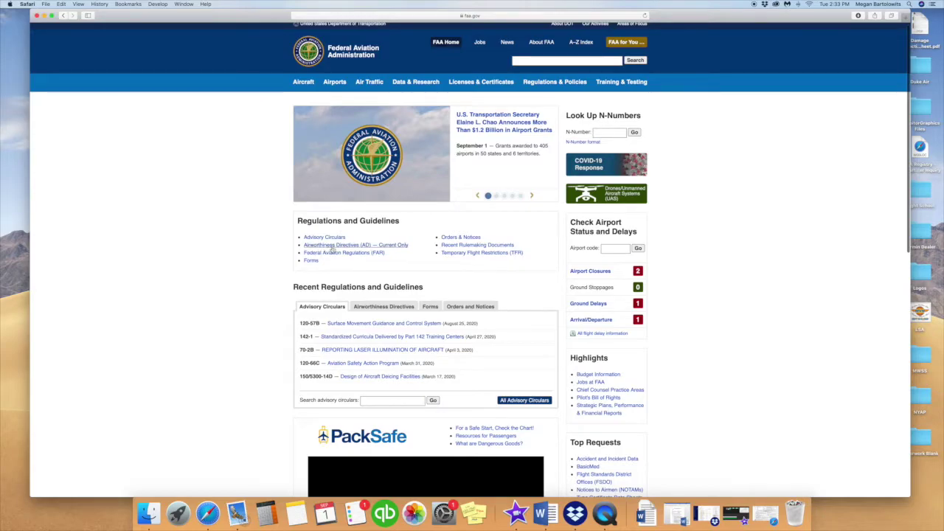
{"action": "scroll", "coordinate": [339, 249], "scroll_direction": "down", "scroll_amount": 1}
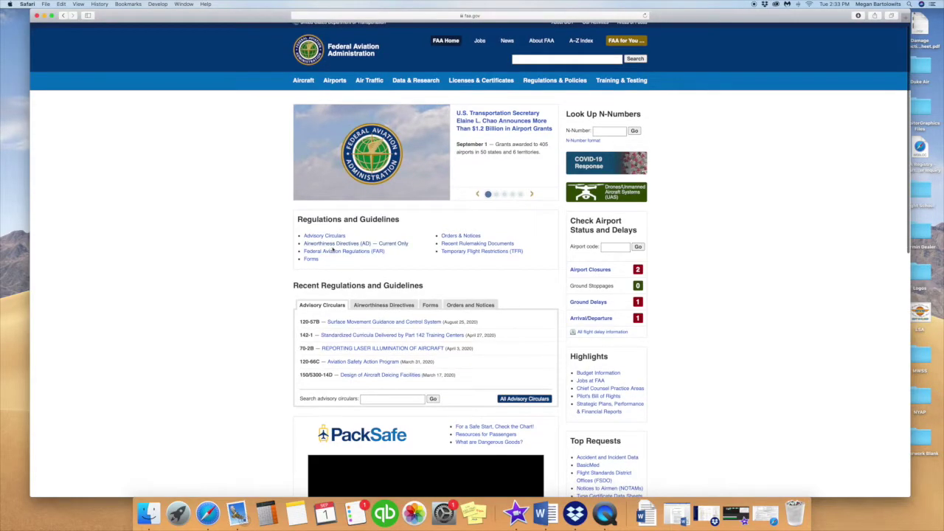
{"action": "left_click", "coordinate": [349, 247]}
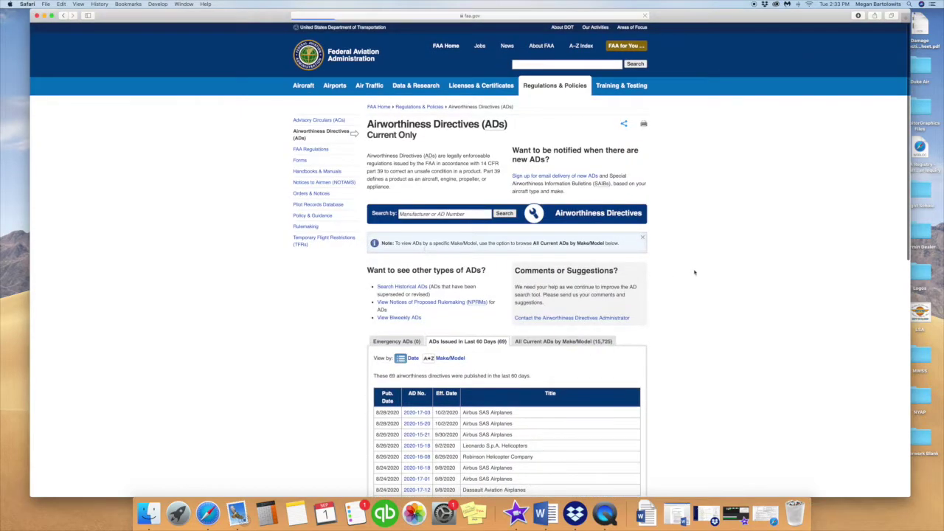
{"action": "scroll", "coordinate": [694, 271], "scroll_direction": "down", "scroll_amount": 5}
{"action": "scroll", "coordinate": [694, 272], "scroll_direction": "down", "scroll_amount": 3}
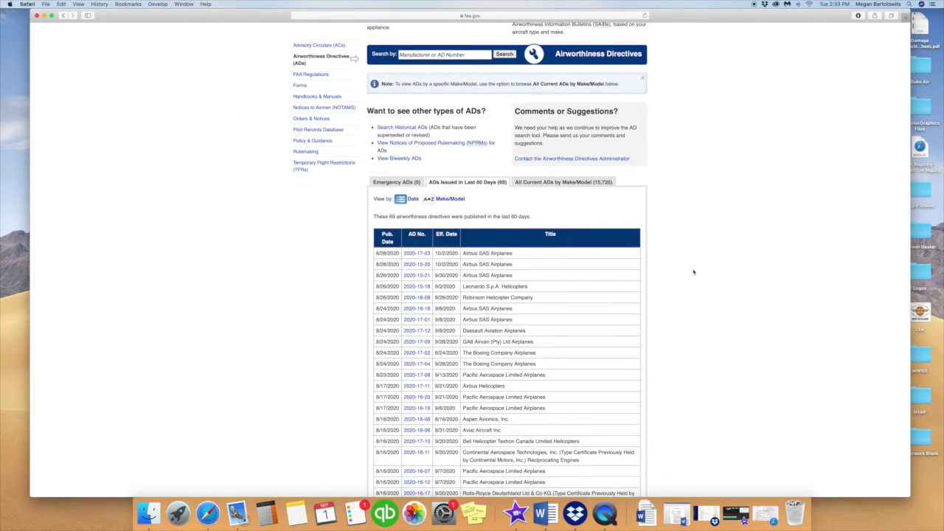
{"action": "scroll", "coordinate": [693, 272], "scroll_direction": "down", "scroll_amount": 1}
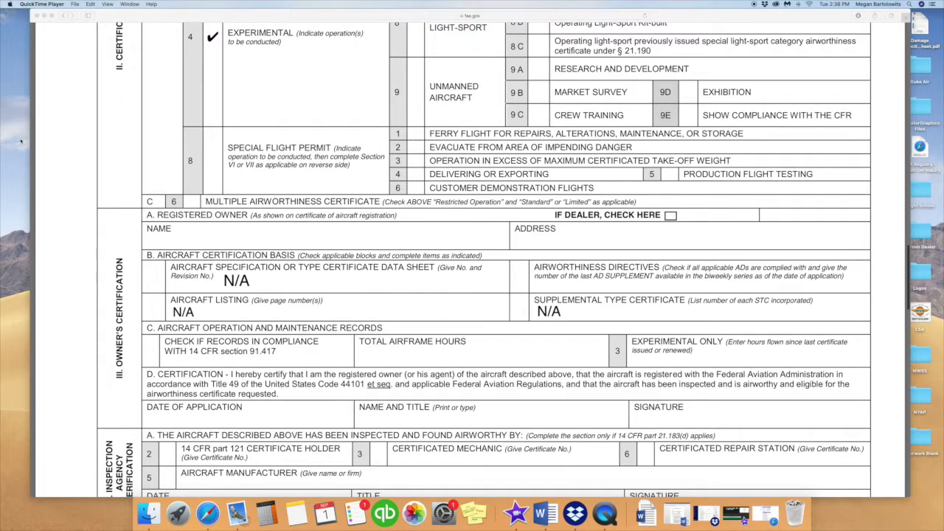
- Enter AD 2020-17-03, total airframe hours 0.0hrs and experimental-only hours 0.0Hrs on the 8130-6 form
{"action": "left_click", "coordinate": [581, 287]}
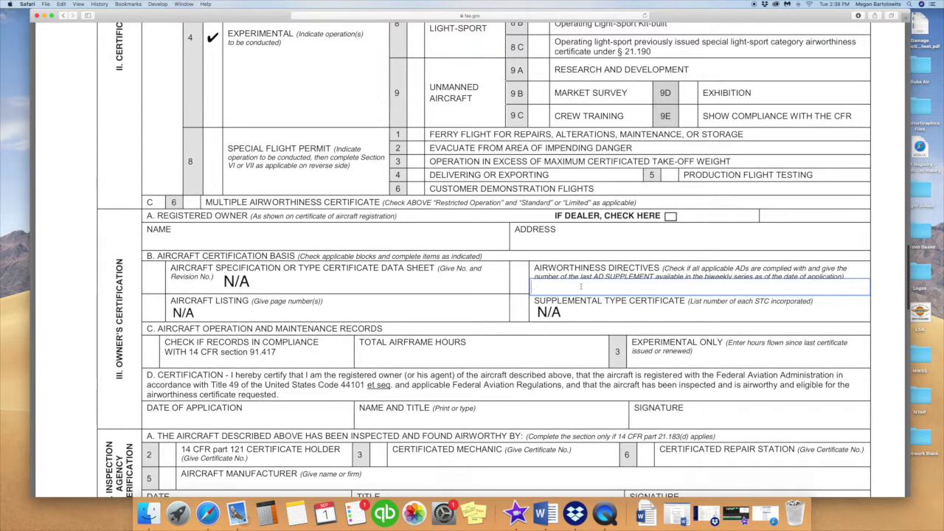
{"action": "type", "text": "2020-"}
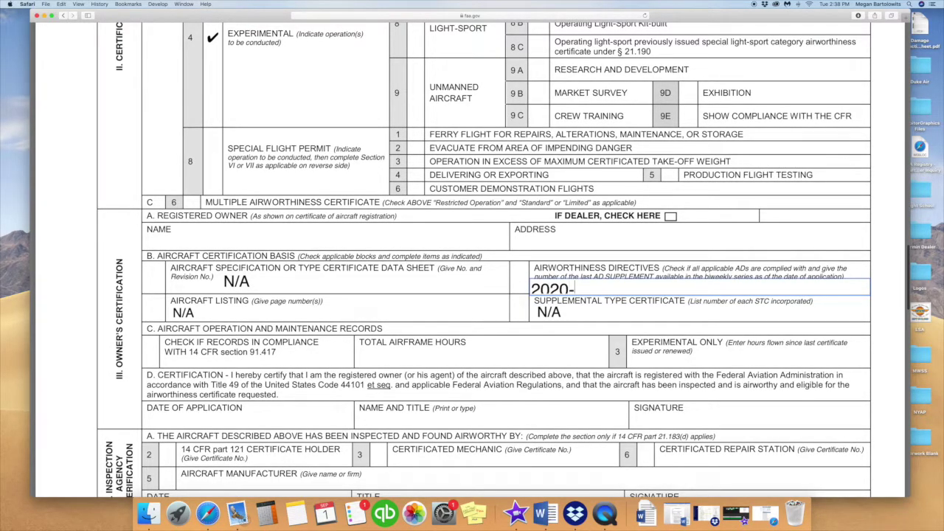
{"action": "type", "text": "17-03"}
{"action": "scroll", "coordinate": [468, 346], "scroll_direction": "down", "scroll_amount": 1}
{"action": "left_click", "coordinate": [468, 327]}
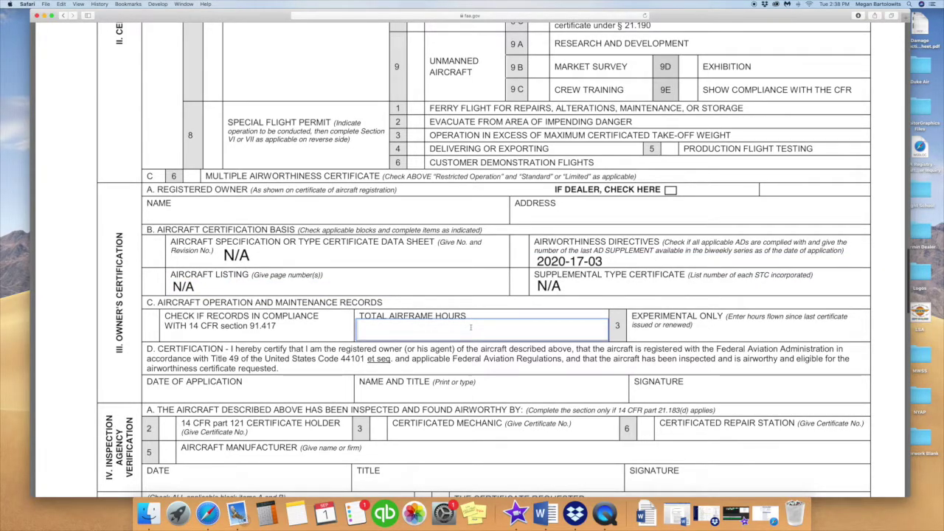
{"action": "type", "text": "0.0h"}
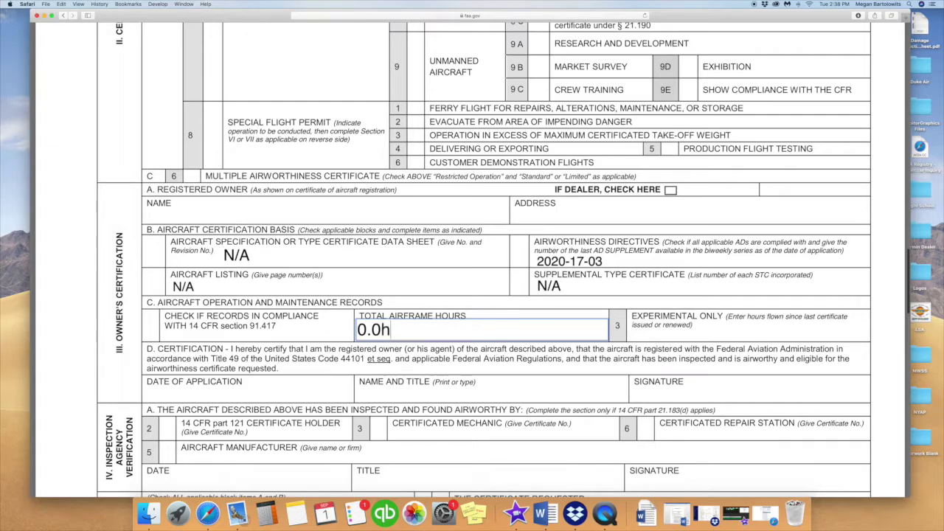
{"action": "type", "text": "rs"}
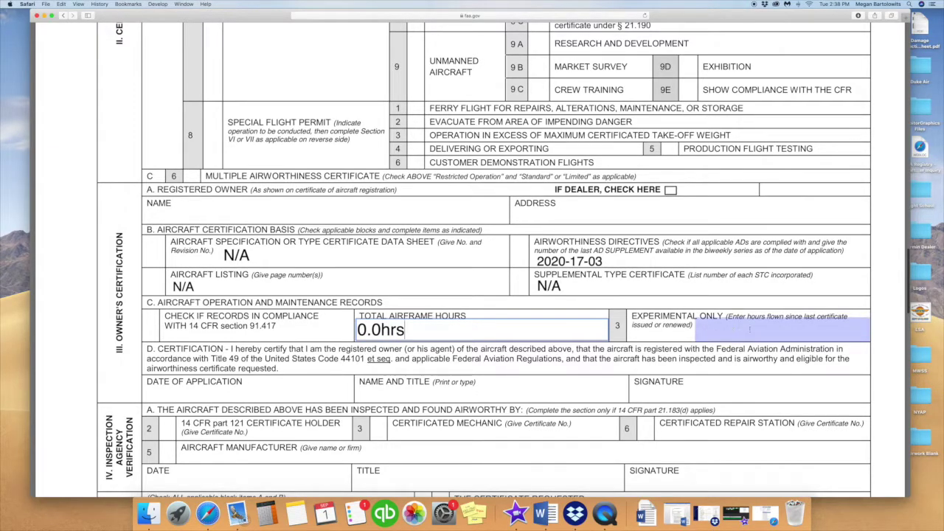
{"action": "left_click", "coordinate": [750, 329]}
{"action": "type", "text": "0.0H"}
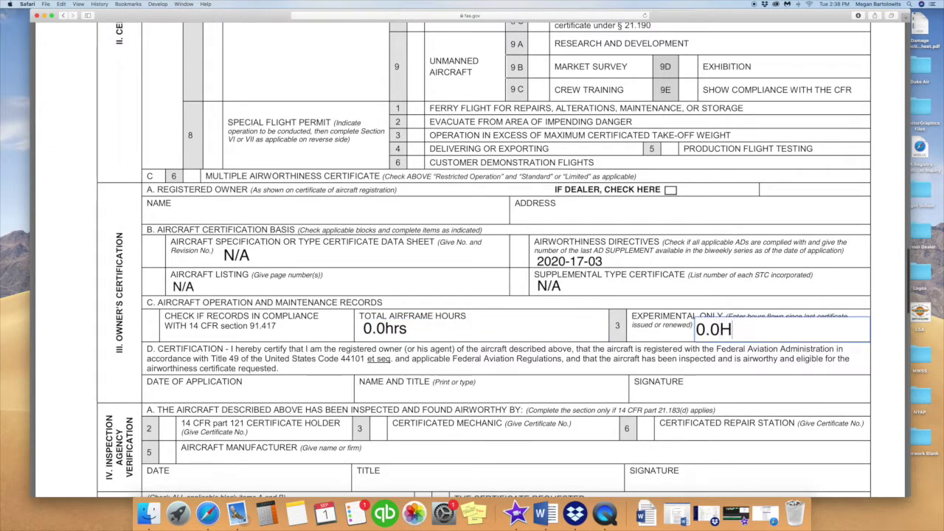
{"action": "type", "text": "rs."}
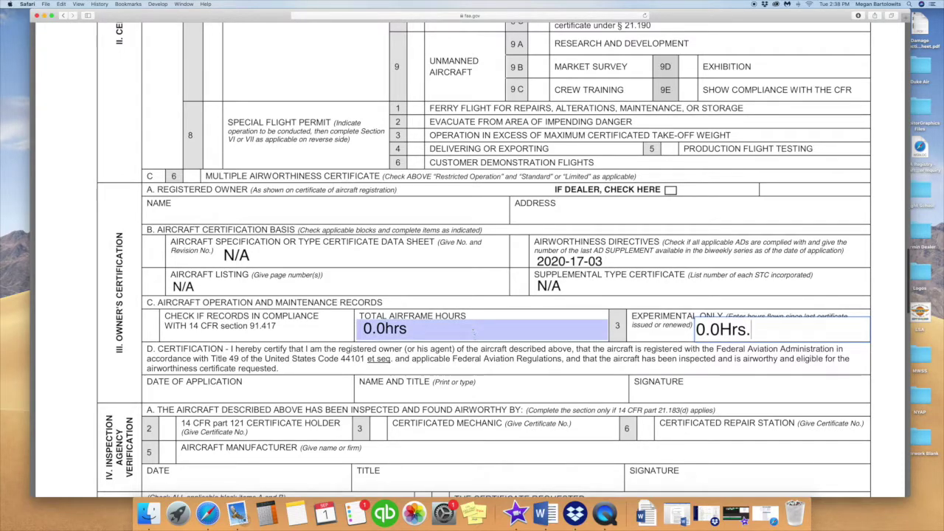
{"action": "left_click", "coordinate": [330, 391]}
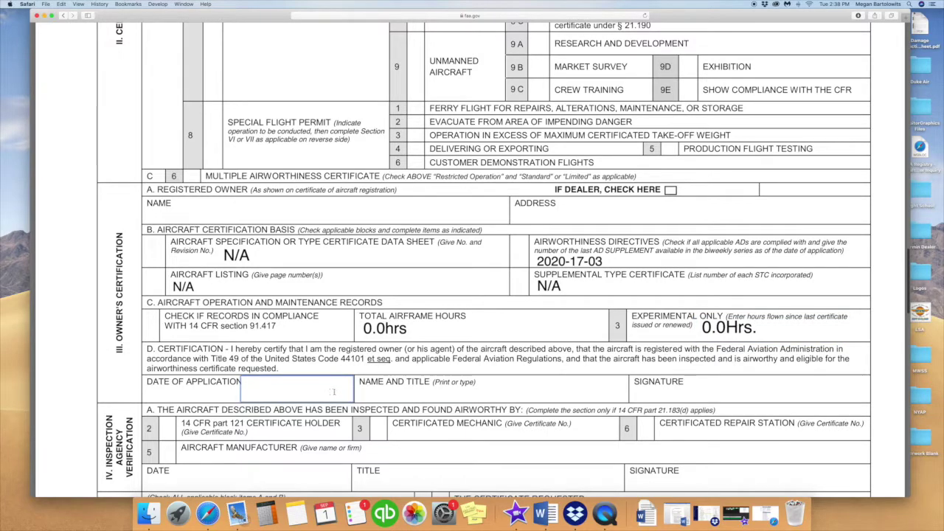
- Fill the Name and Title field with the owner's name followed by the title Builder/Co-owner
{"action": "left_click", "coordinate": [514, 396]}
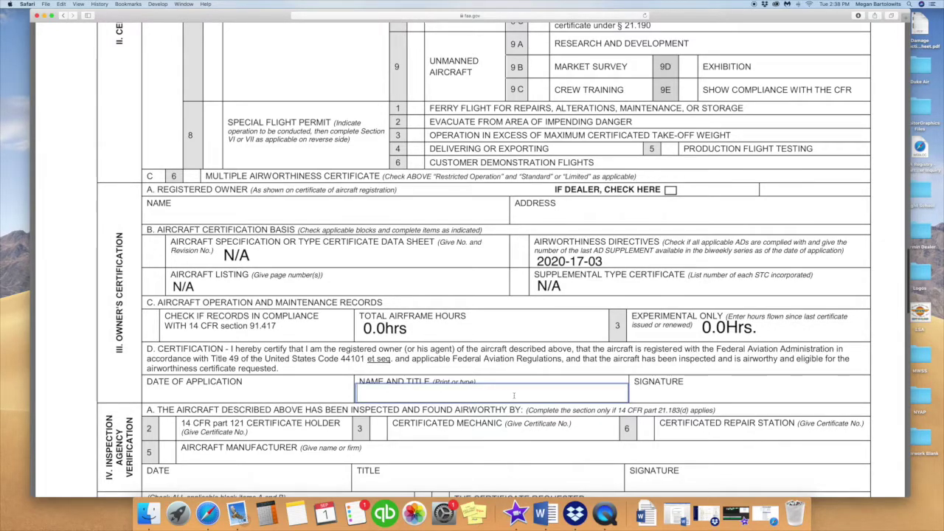
{"action": "type", "text": "J"}
{"action": "key", "text": "BackSpace"}
{"action": "type", "text": "Doe,"}
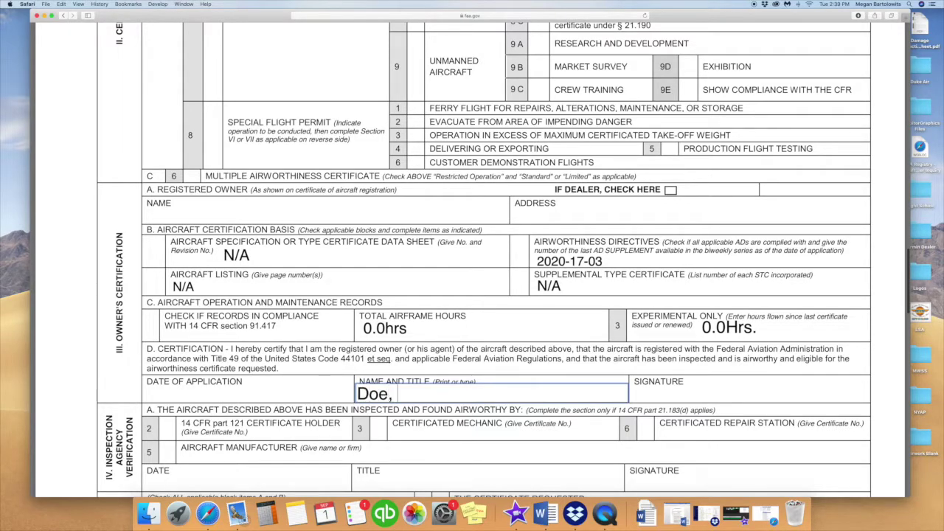
{"action": "type", "text": " Jane Builder"}
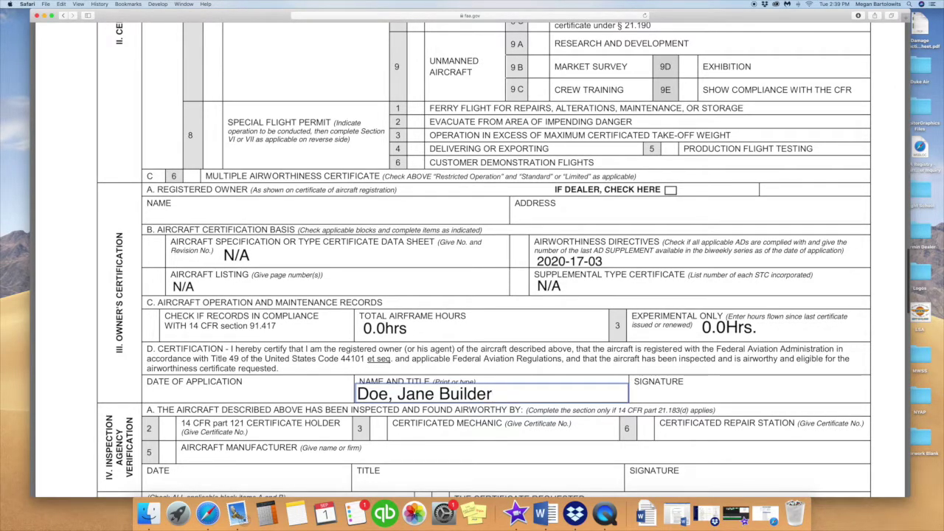
{"action": "type", "text": "/Co-w"}
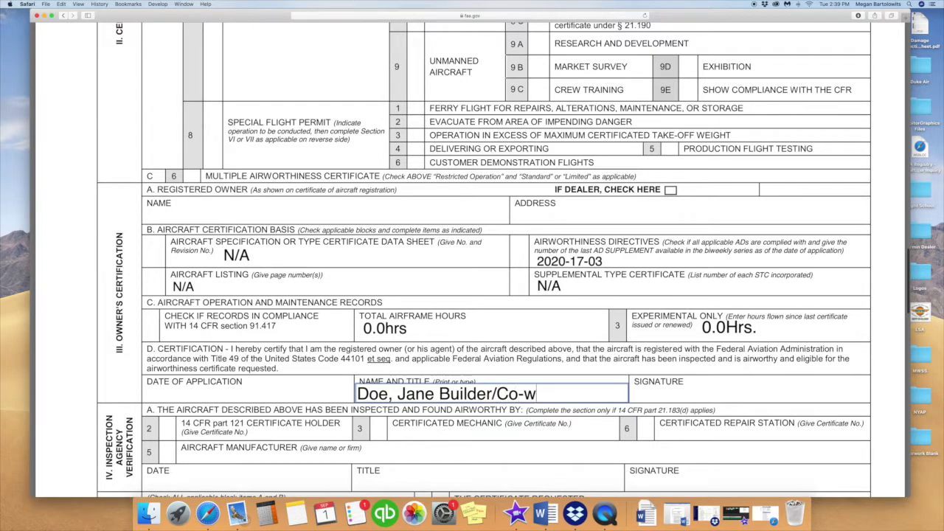
{"action": "key", "text": "BackSpace"}
{"action": "type", "text": "owner"}
{"action": "left_click", "coordinate": [705, 391]}
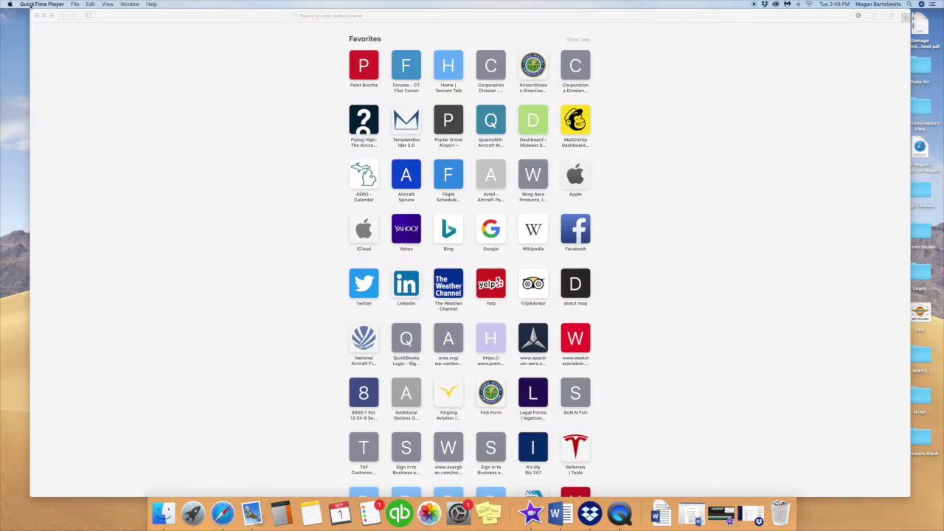
- Search 8130-12 and open the FAA Form 8130-12 Eligibility Statement Amateur-Built Aircraft PDF
{"action": "left_click", "coordinate": [359, 15]}
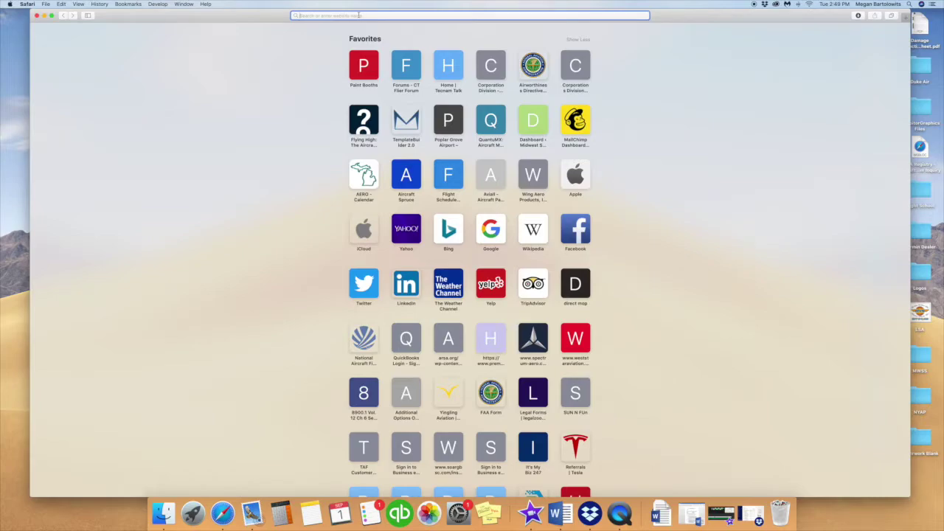
{"action": "type", "text": "8130-12"}
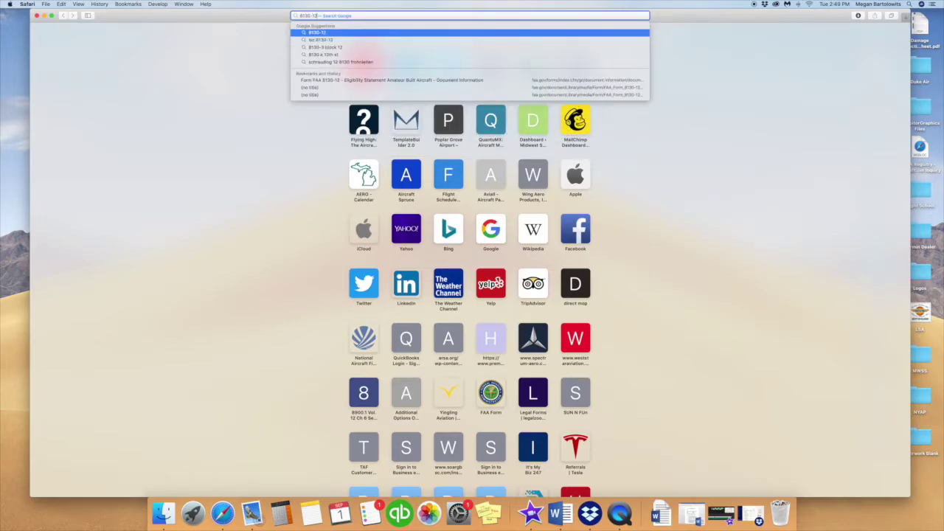
{"action": "key", "text": "Return"}
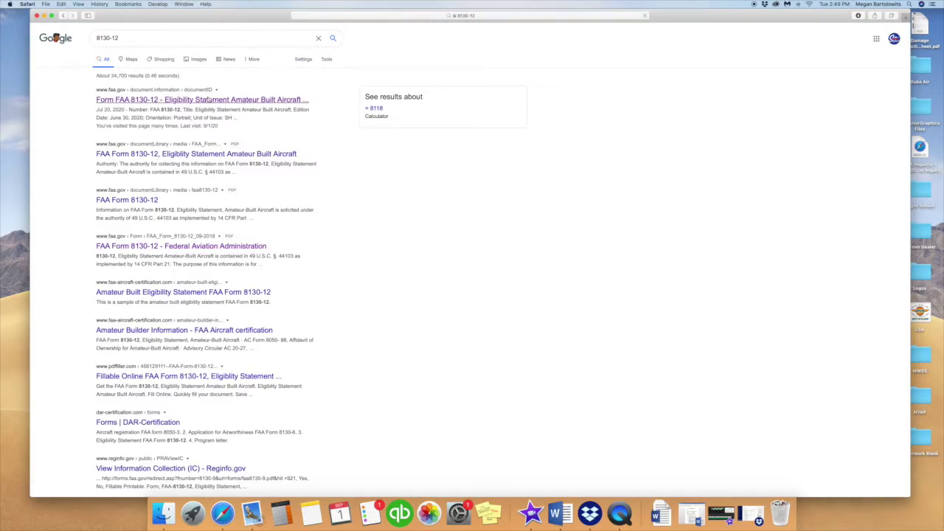
{"action": "left_click", "coordinate": [209, 100]}
{"action": "left_click", "coordinate": [336, 397]}
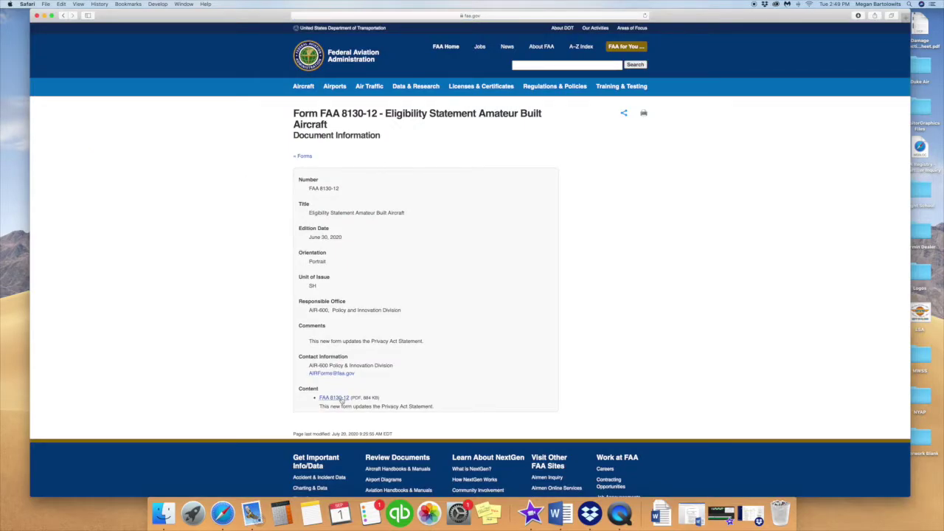
- In Section II Aircraft Information, mark Aircraft Fabricated as Kit
{"action": "scroll", "coordinate": [484, 267], "scroll_direction": "down", "scroll_amount": 20}
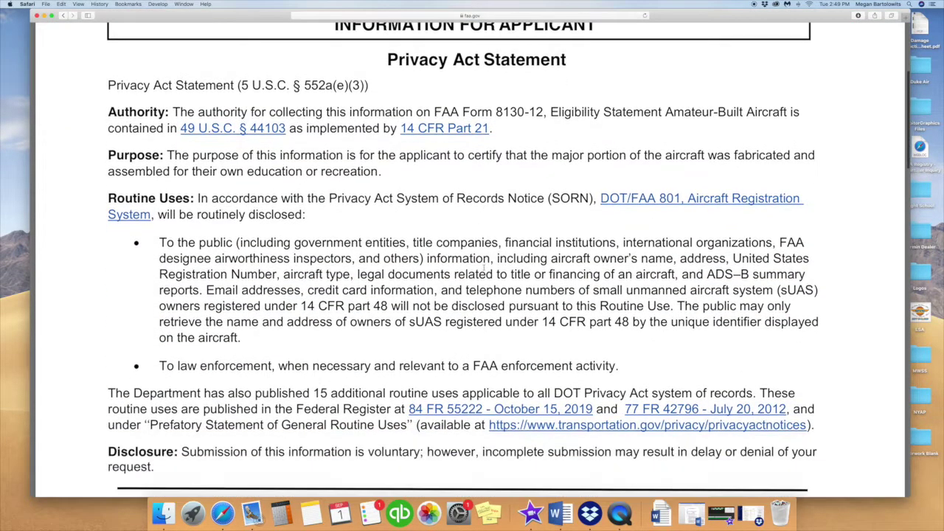
{"action": "scroll", "coordinate": [484, 267], "scroll_direction": "down", "scroll_amount": 6}
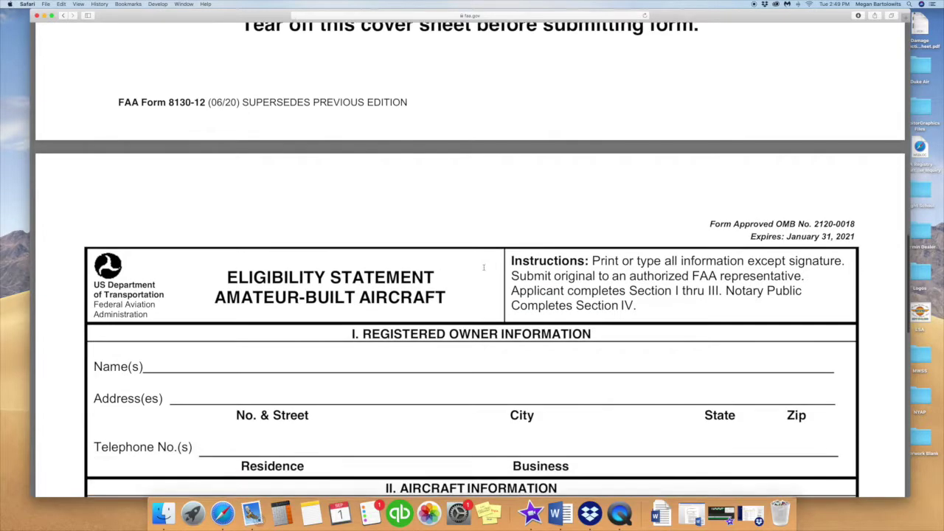
{"action": "scroll", "coordinate": [484, 267], "scroll_direction": "down", "scroll_amount": 10}
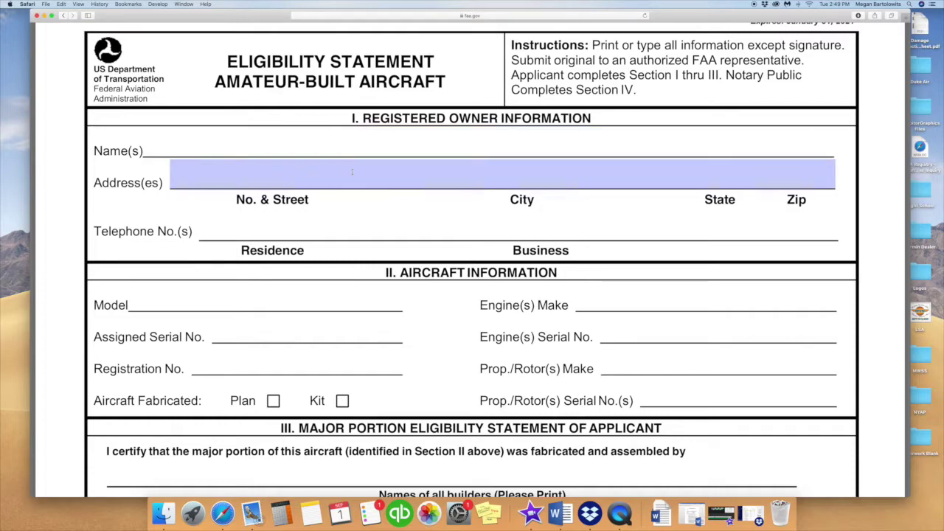
{"action": "scroll", "coordinate": [359, 217], "scroll_direction": "down", "scroll_amount": 7}
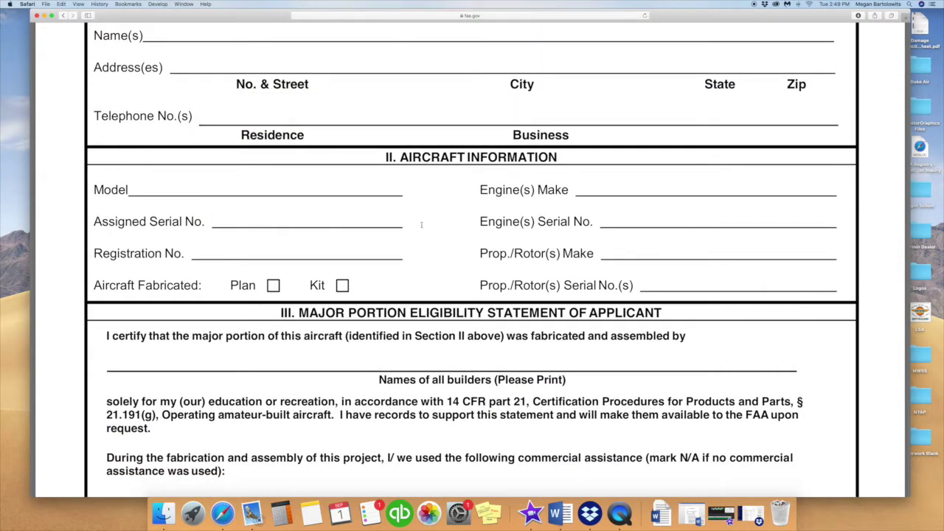
{"action": "scroll", "coordinate": [440, 232], "scroll_direction": "down", "scroll_amount": 2}
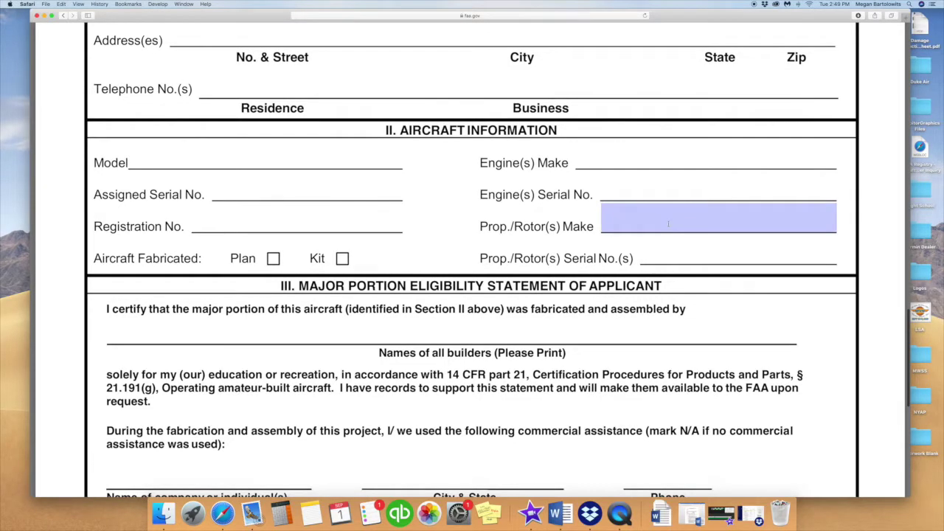
{"action": "scroll", "coordinate": [680, 255], "scroll_direction": "down", "scroll_amount": 1}
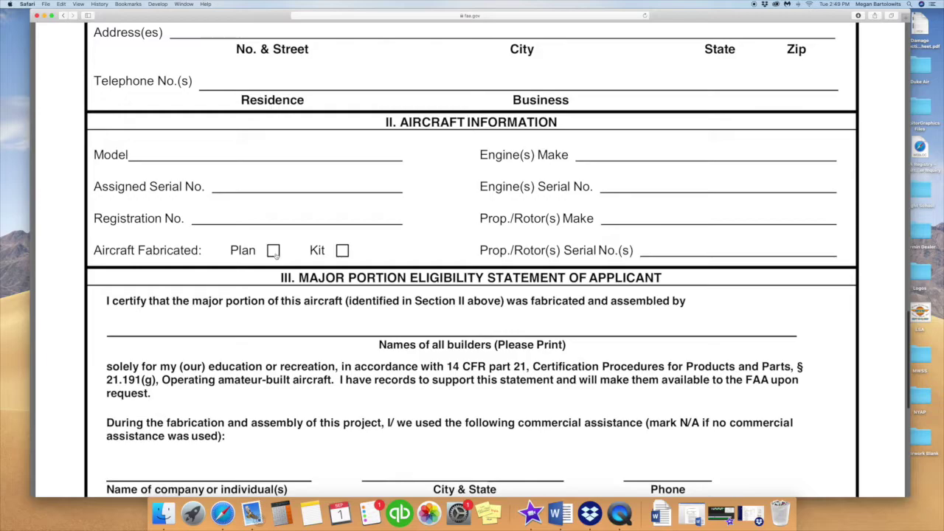
{"action": "left_click", "coordinate": [343, 251]}
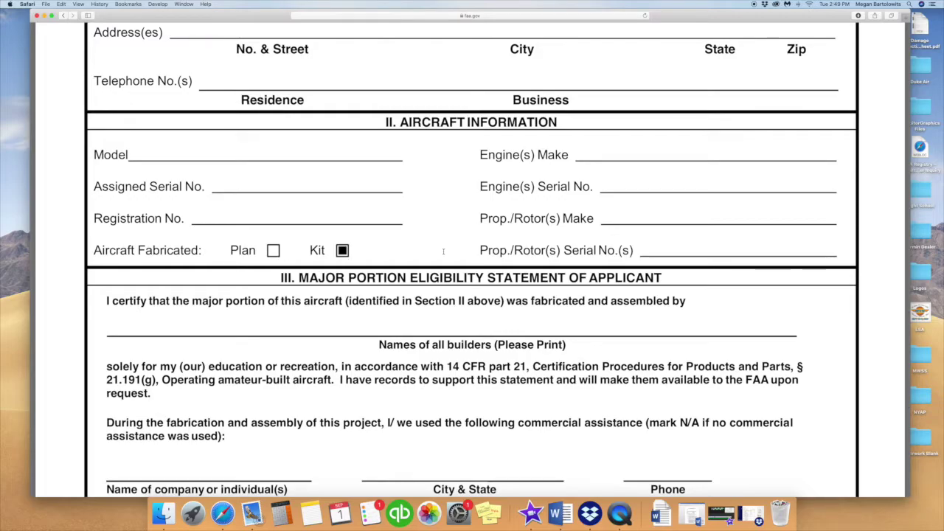
{"action": "scroll", "coordinate": [442, 249], "scroll_direction": "down", "scroll_amount": 5}
{"action": "scroll", "coordinate": [444, 233], "scroll_direction": "down", "scroll_amount": 5}
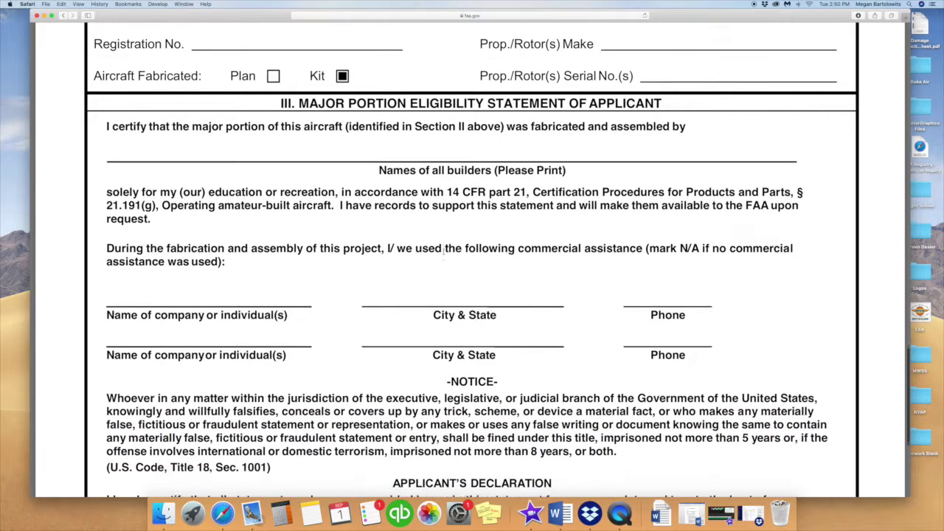
- Enter the builder's name in the names-of-all-builders field
{"action": "left_click", "coordinate": [449, 136]}
{"action": "type", "text": "G"}
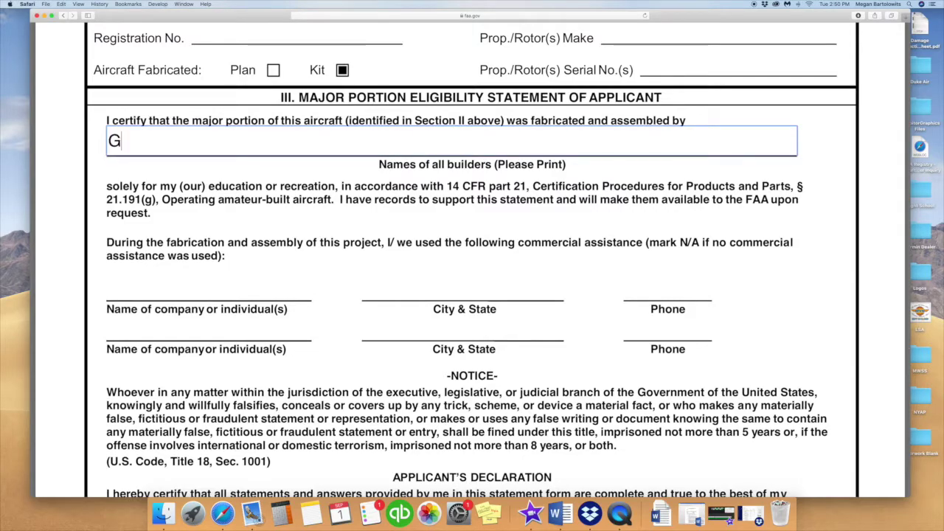
{"action": "key", "text": "BackSpace"}
{"action": "type", "text": "Jane, Doe"}
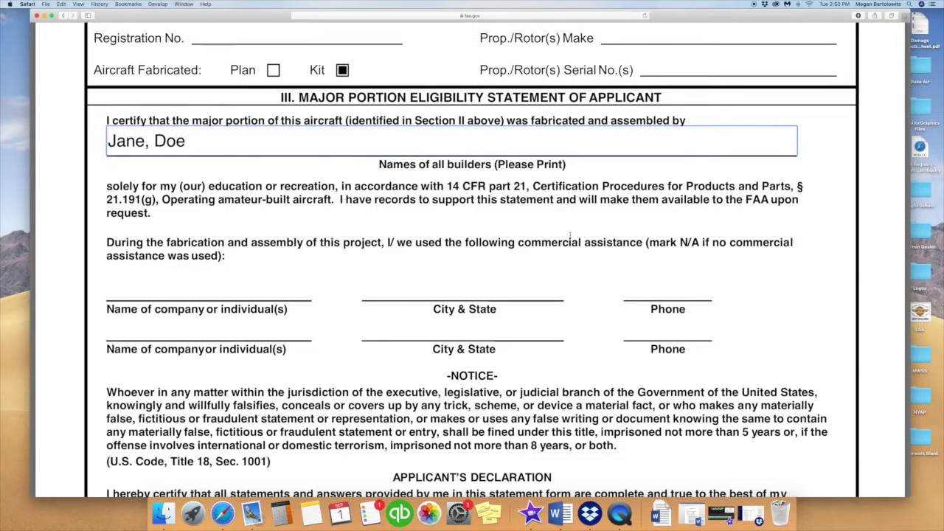
{"action": "scroll", "coordinate": [570, 235], "scroll_direction": "down", "scroll_amount": 3}
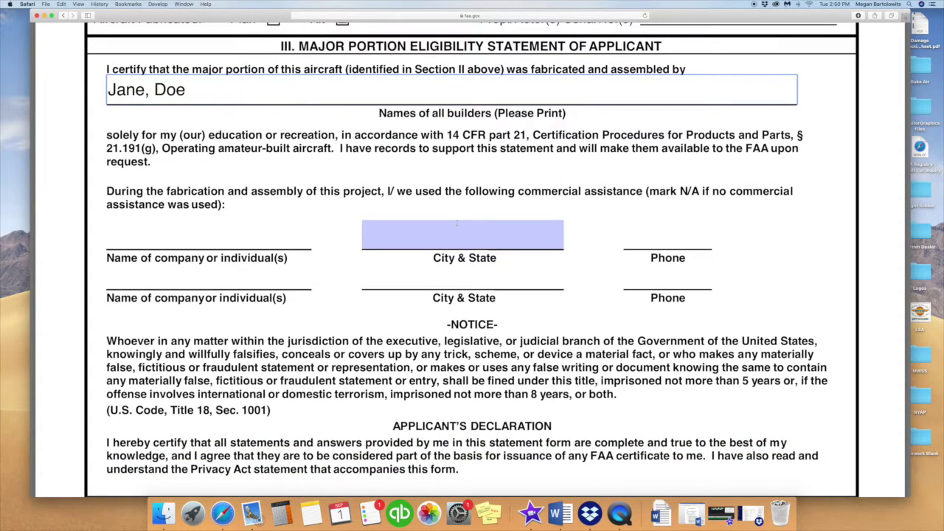
- Enter N/A for both commercial-assistance names and the first row's City & State and Phone
{"action": "left_click", "coordinate": [293, 240]}
{"action": "type", "text": "N/A"}
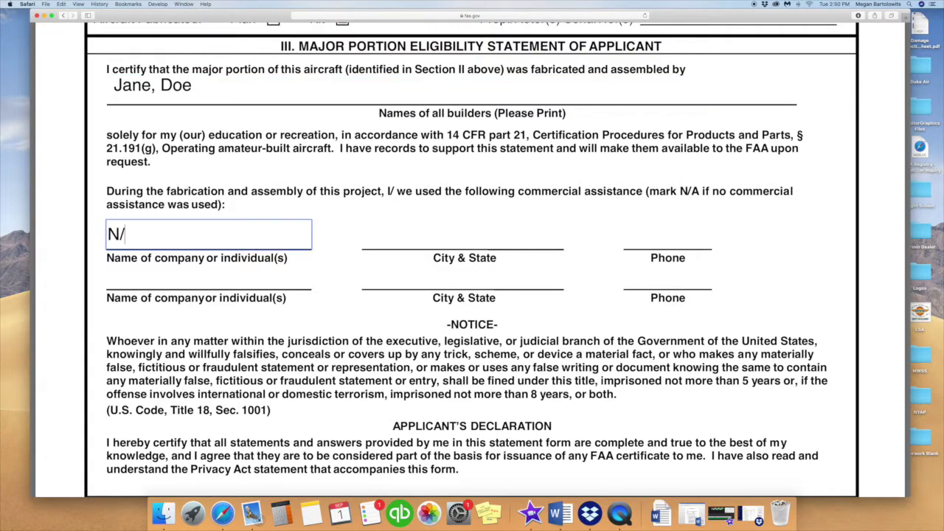
{"action": "left_click", "coordinate": [286, 278]}
{"action": "type", "text": "N/A"}
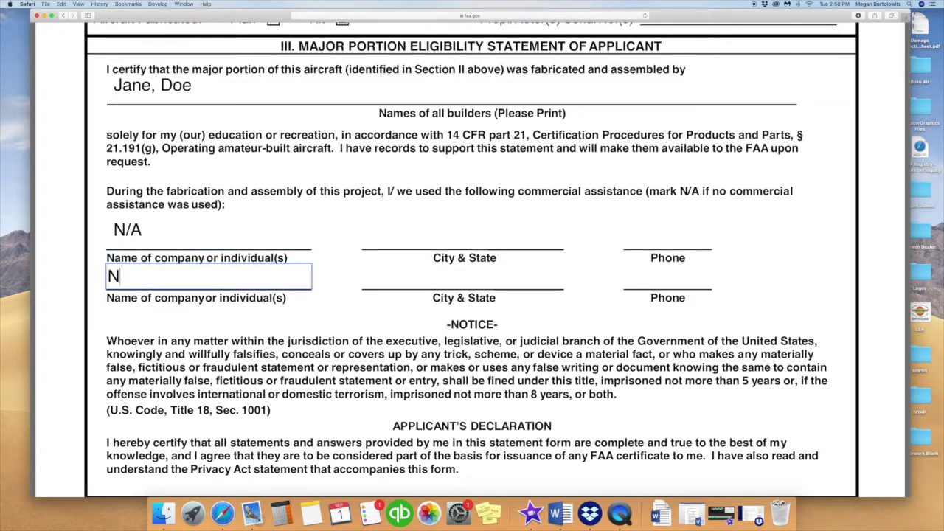
{"action": "left_click", "coordinate": [408, 236]}
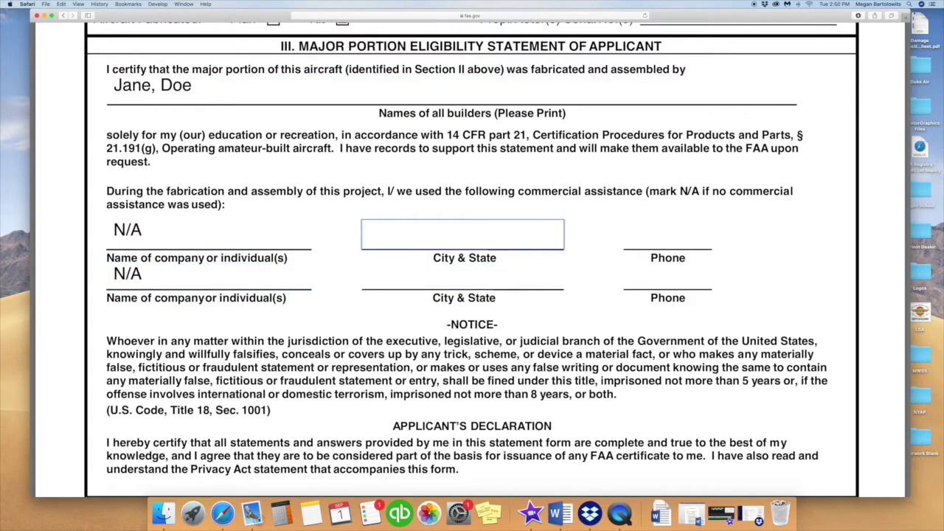
{"action": "type", "text": "N/A"}
{"action": "left_click", "coordinate": [624, 240]}
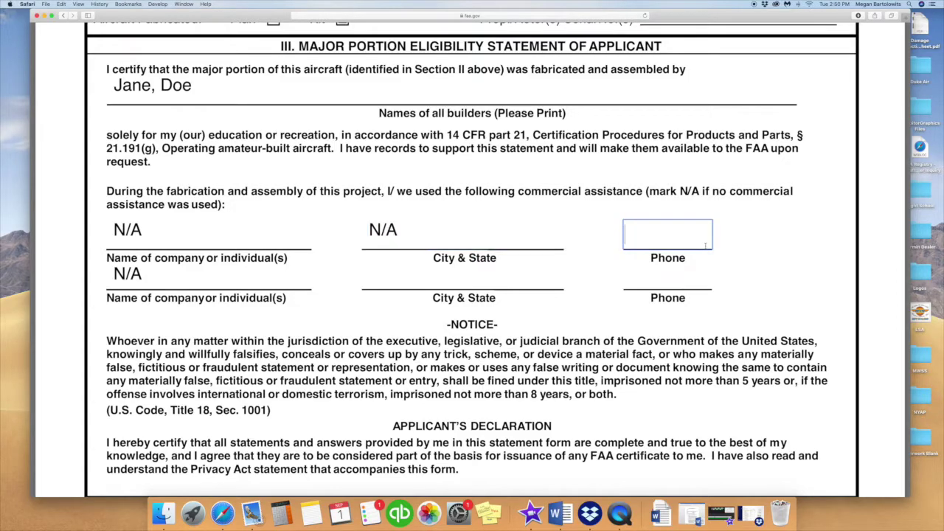
{"action": "type", "text": "N/A"}
{"action": "scroll", "coordinate": [630, 308], "scroll_direction": "down", "scroll_amount": 5}
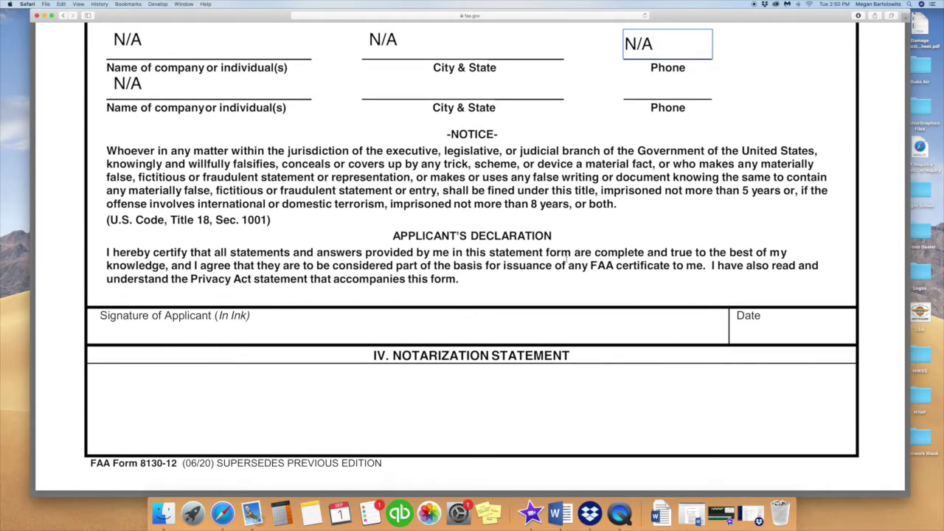
{"action": "left_click", "coordinate": [472, 319]}
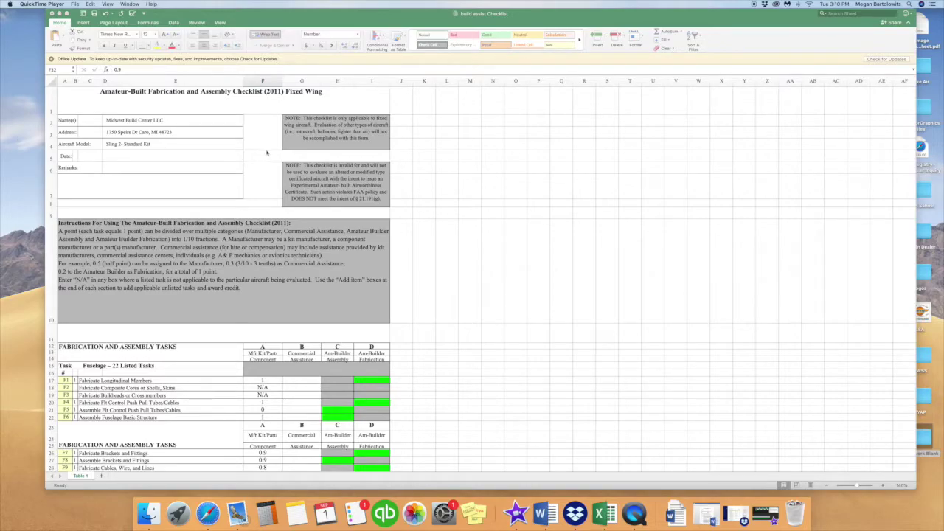
{"action": "scroll", "coordinate": [267, 153], "scroll_direction": "down", "scroll_amount": 5}
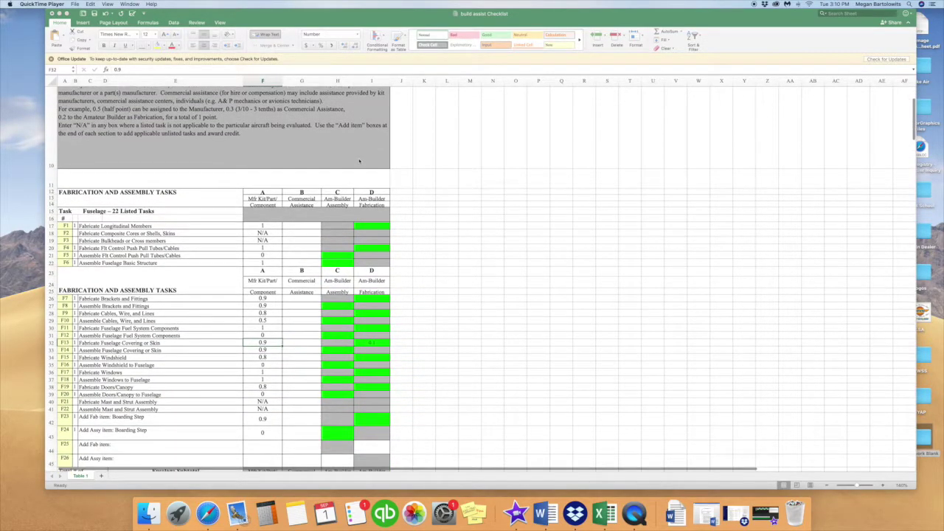
{"action": "scroll", "coordinate": [384, 159], "scroll_direction": "down", "scroll_amount": 1}
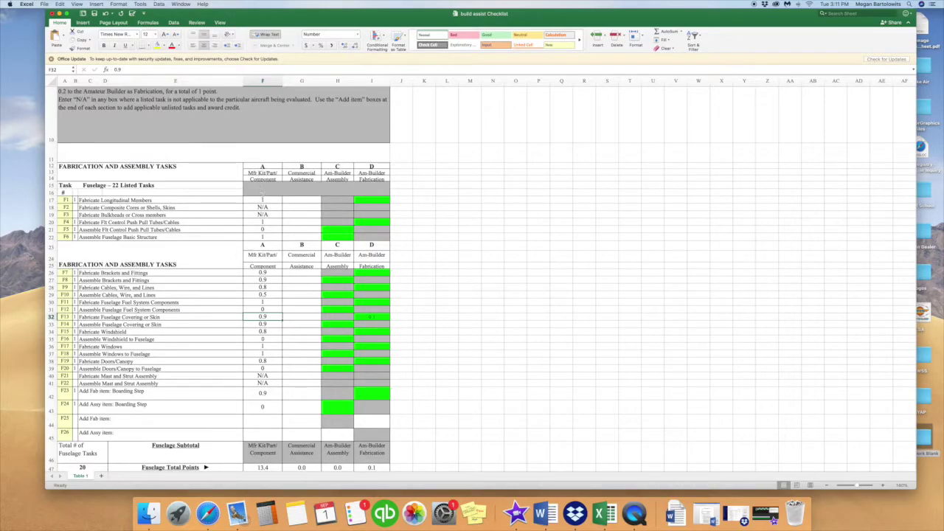
{"action": "scroll", "coordinate": [263, 195], "scroll_direction": "down", "scroll_amount": 2}
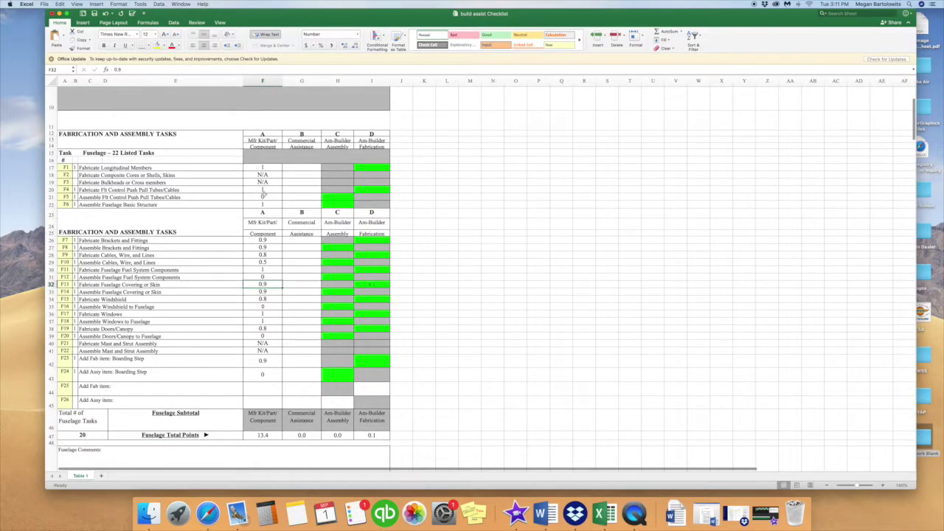
{"action": "scroll", "coordinate": [263, 213], "scroll_direction": "down", "scroll_amount": 1}
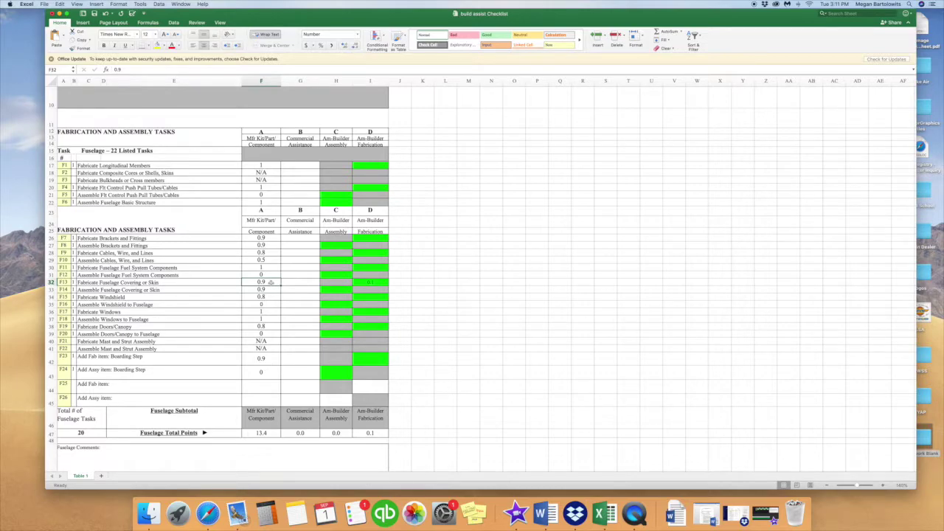
- Give Fabricate Doors/Canopy 0.2 builder fabrication points, raising the fuselage fabrication total to 0.3
{"action": "left_click", "coordinate": [381, 283]}
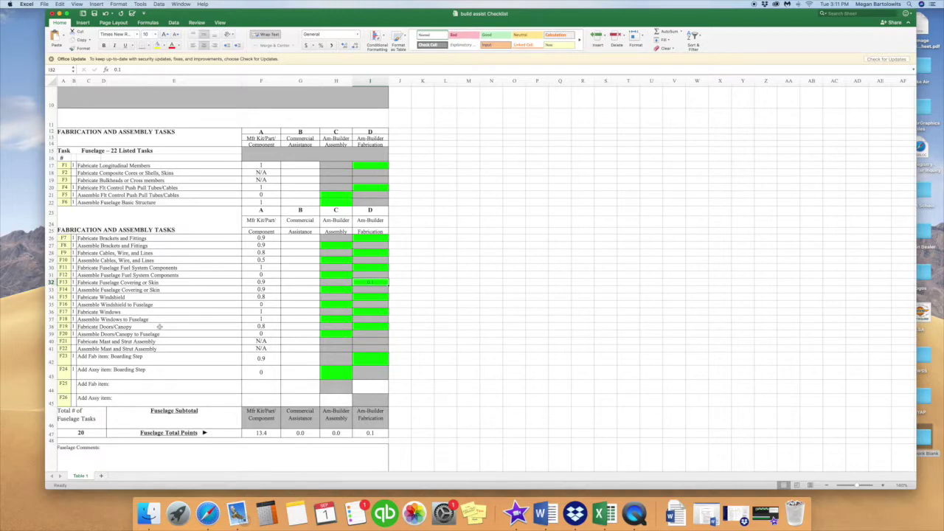
{"action": "left_click", "coordinate": [144, 326]}
{"action": "left_click", "coordinate": [364, 326]}
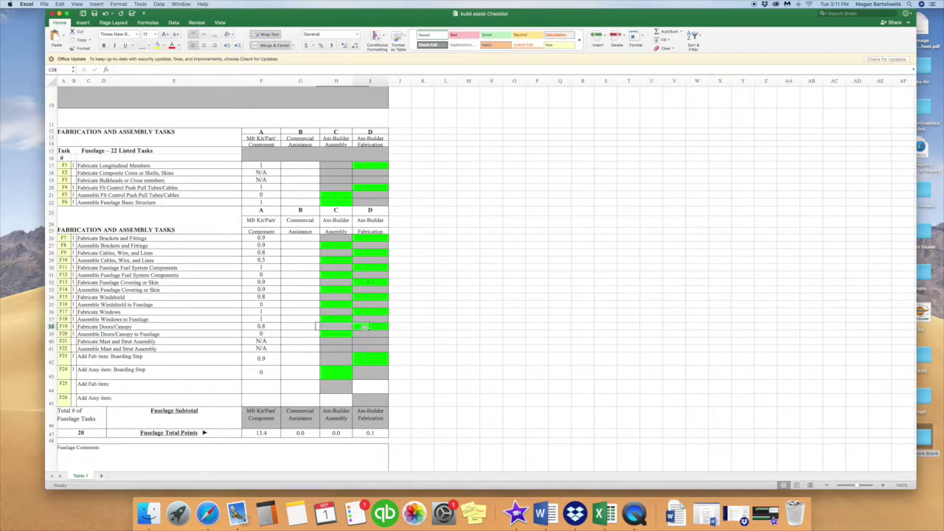
{"action": "type", "text": "2"}
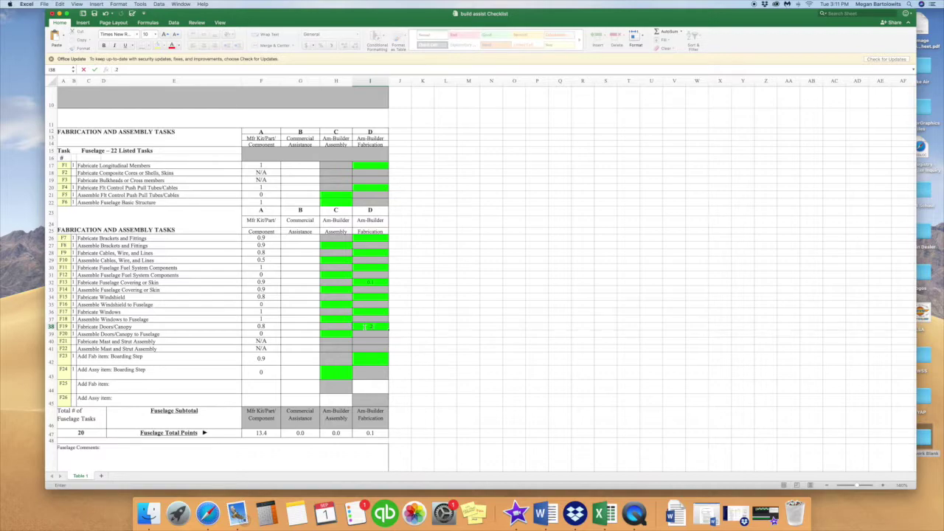
{"action": "key", "text": "Tab"}
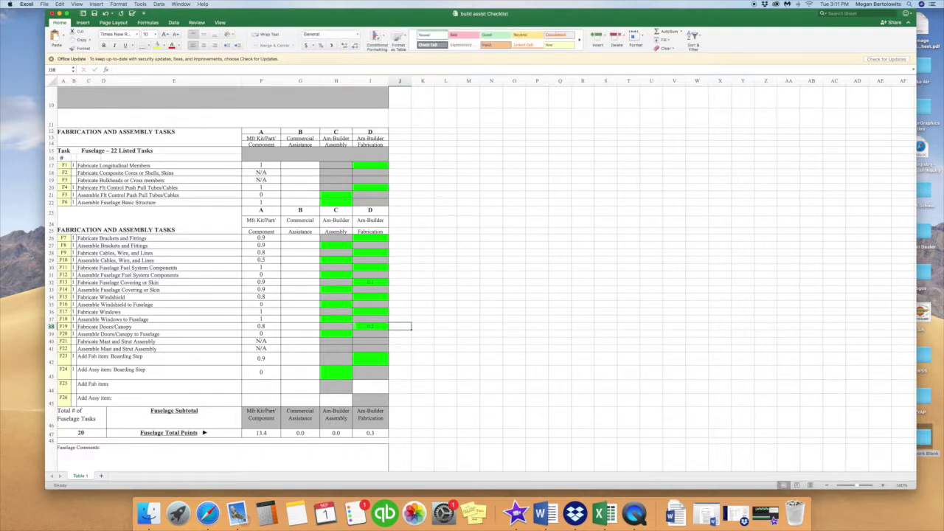
{"action": "scroll", "coordinate": [482, 281], "scroll_direction": "down", "scroll_amount": 1}
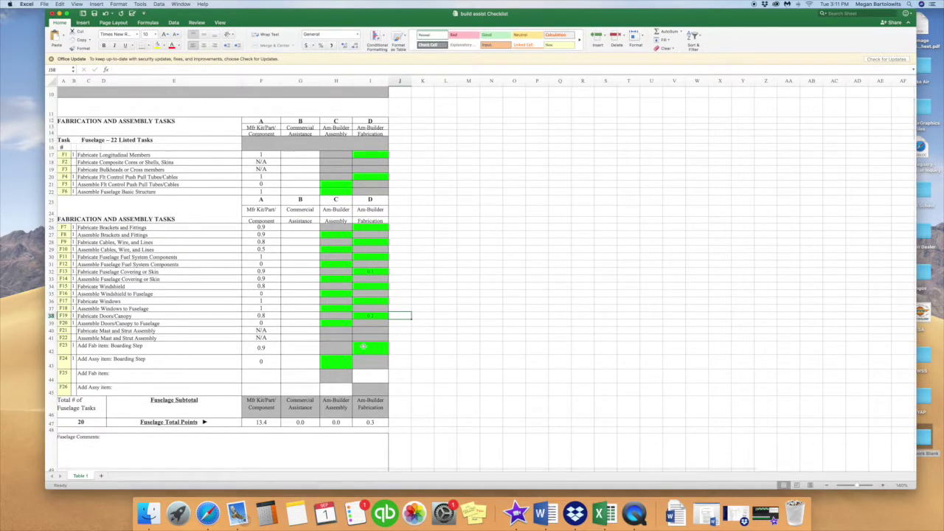
{"action": "left_click", "coordinate": [374, 346]}
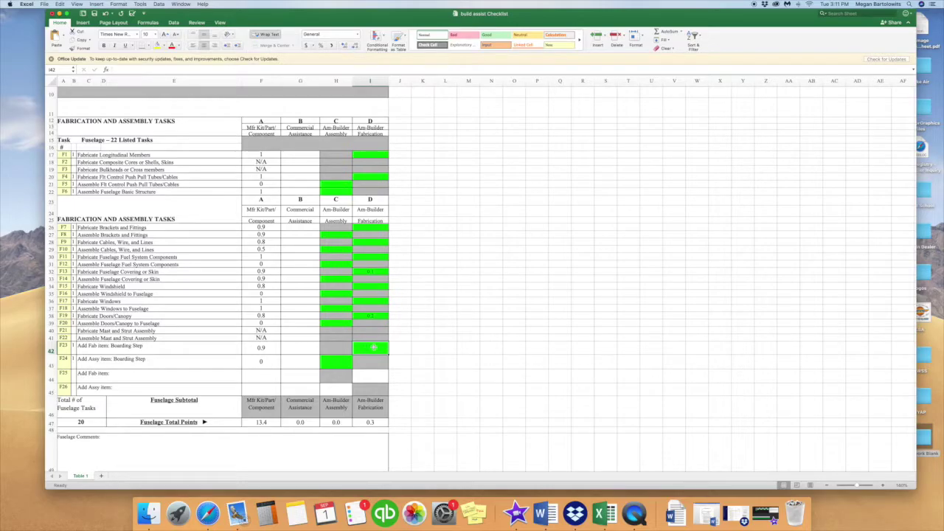
{"action": "scroll", "coordinate": [374, 347], "scroll_direction": "down", "scroll_amount": 15}
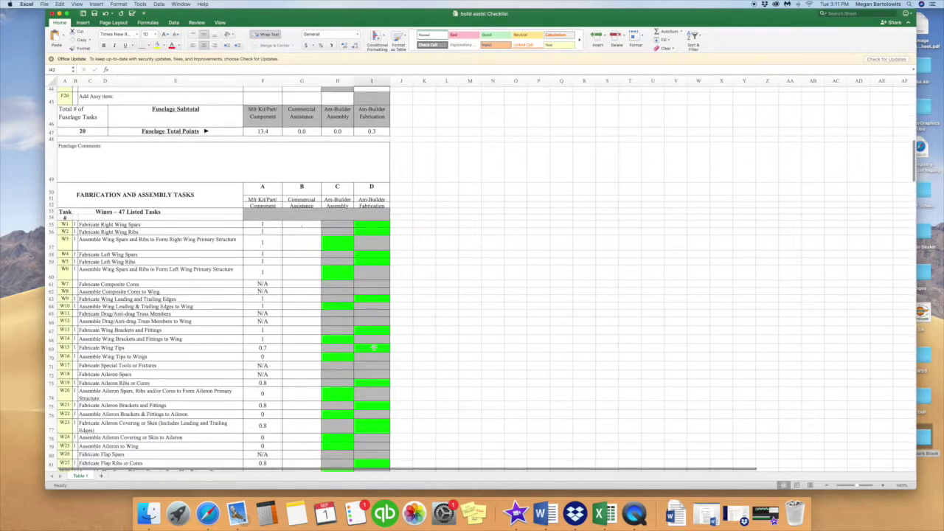
{"action": "scroll", "coordinate": [374, 347], "scroll_direction": "down", "scroll_amount": 15}
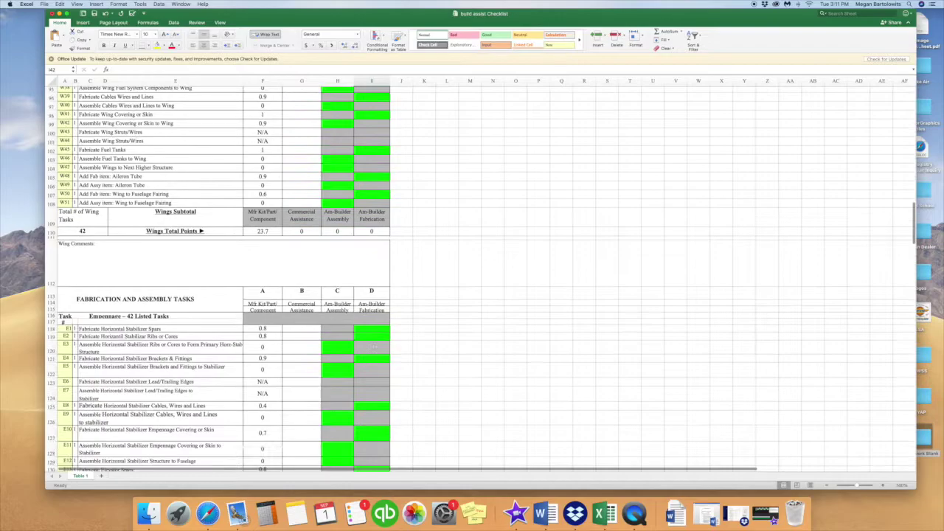
{"action": "scroll", "coordinate": [374, 347], "scroll_direction": "down", "scroll_amount": 20}
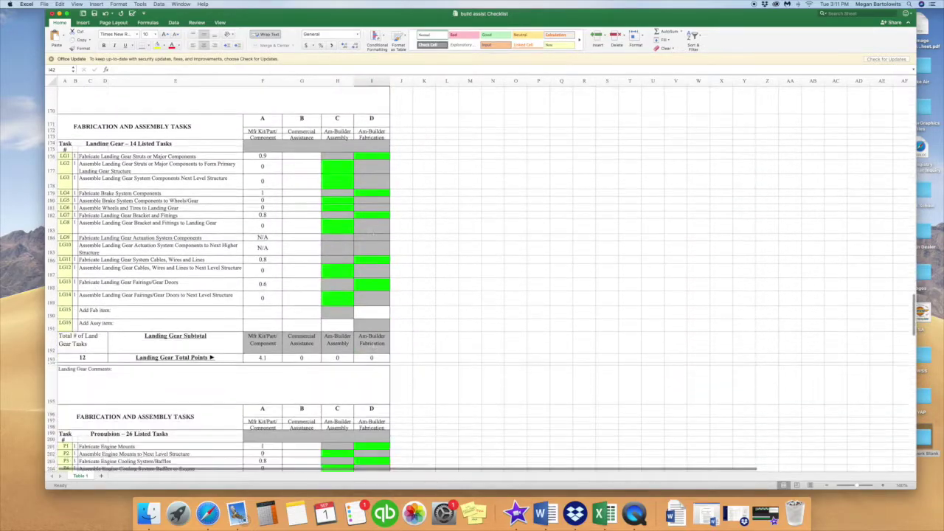
{"action": "scroll", "coordinate": [374, 347], "scroll_direction": "down", "scroll_amount": 19}
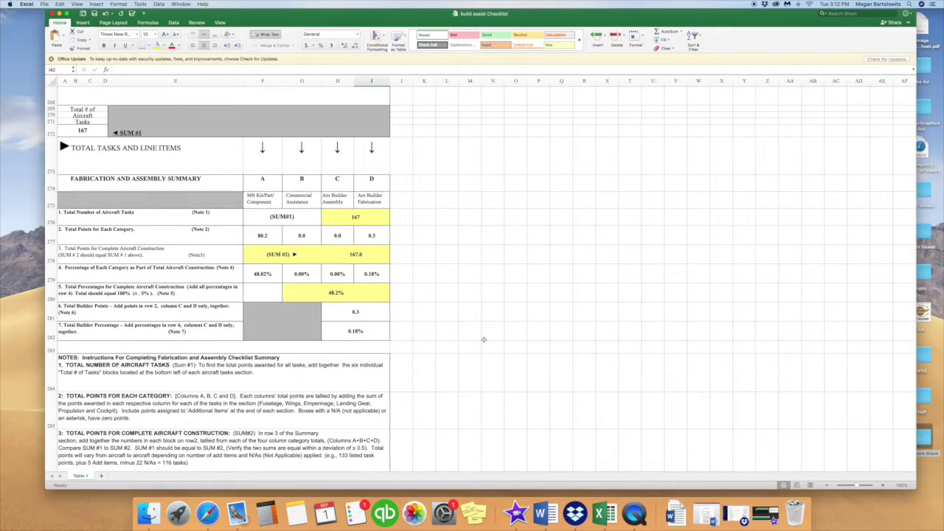
{"action": "left_click", "coordinate": [406, 310]}
{"action": "scroll", "coordinate": [400, 325], "scroll_direction": "down", "scroll_amount": 4}
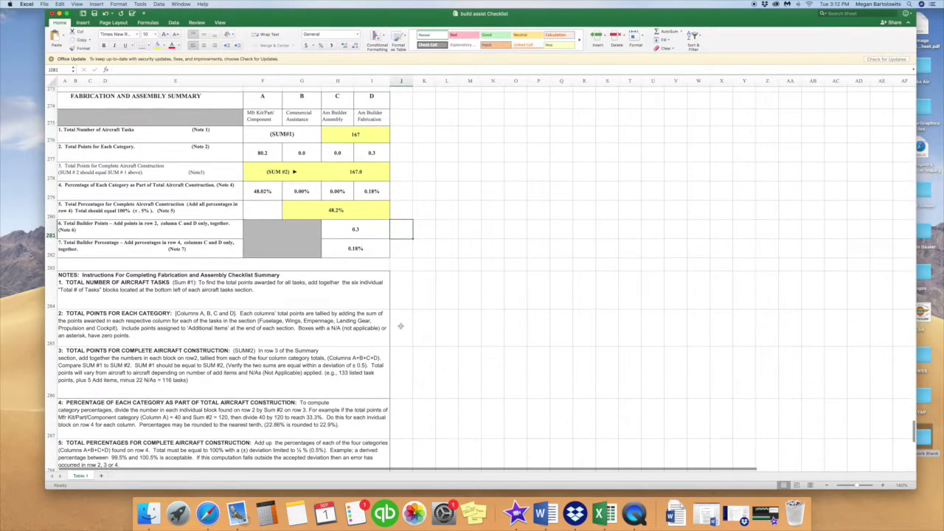
{"action": "scroll", "coordinate": [400, 325], "scroll_direction": "up", "scroll_amount": 4}
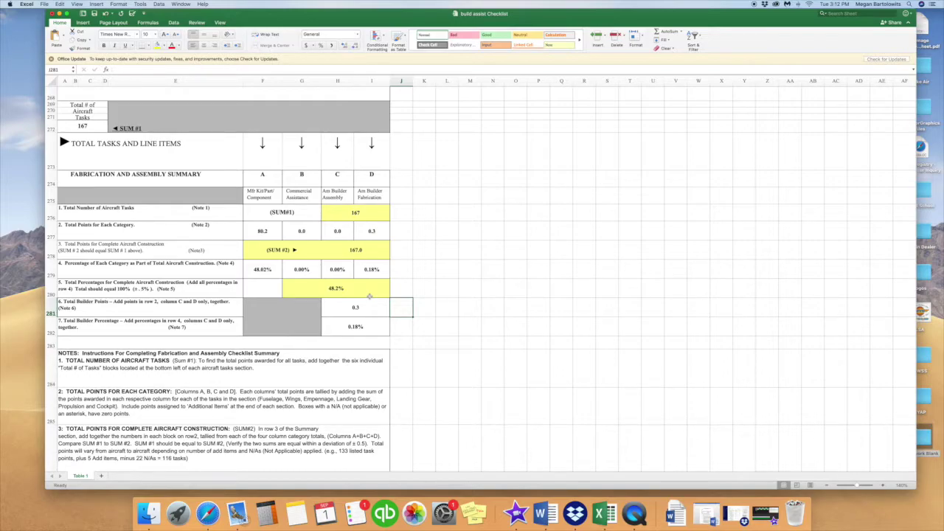
{"action": "left_click", "coordinate": [399, 290]}
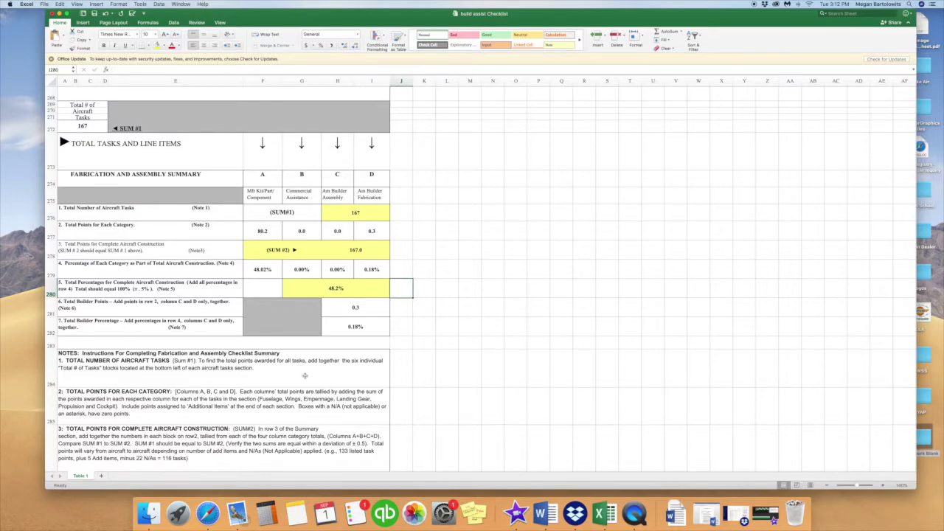
{"action": "scroll", "coordinate": [305, 375], "scroll_direction": "up", "scroll_amount": 5}
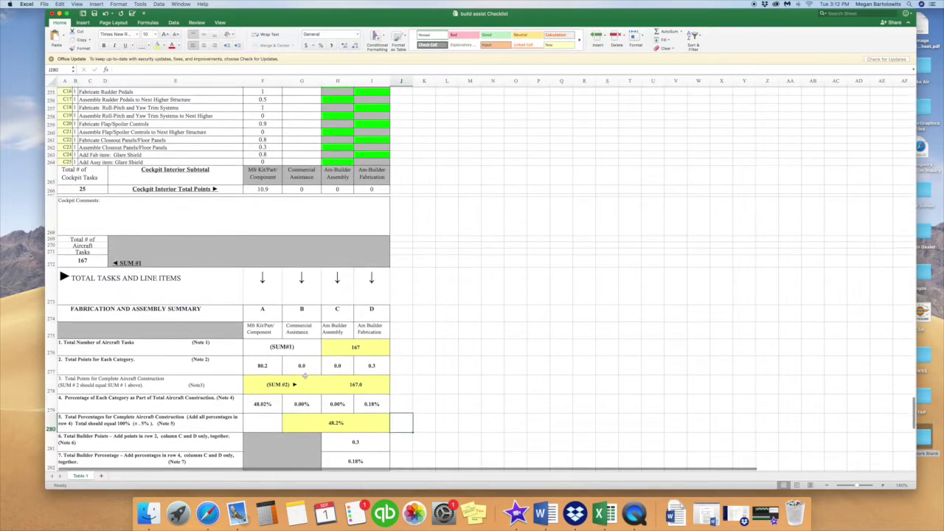
{"action": "scroll", "coordinate": [305, 375], "scroll_direction": "up", "scroll_amount": 3}
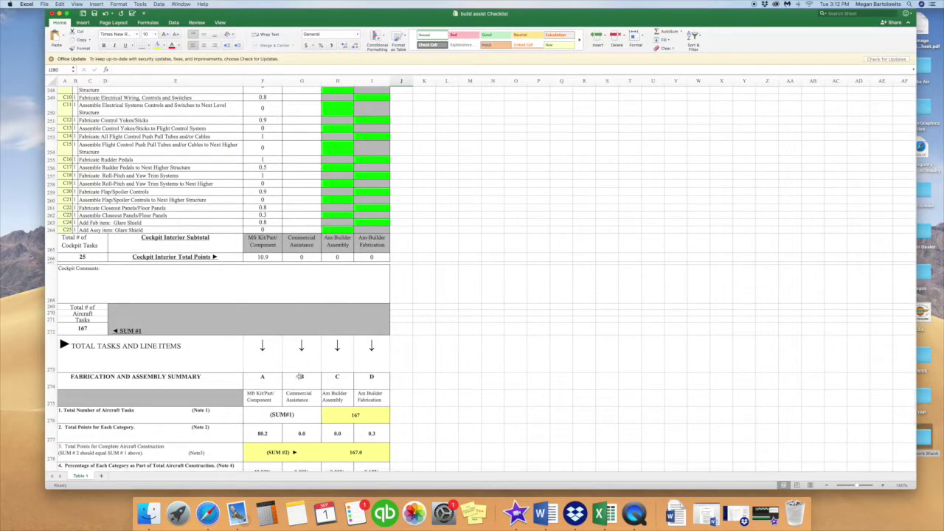
{"action": "scroll", "coordinate": [316, 291], "scroll_direction": "up", "scroll_amount": 3}
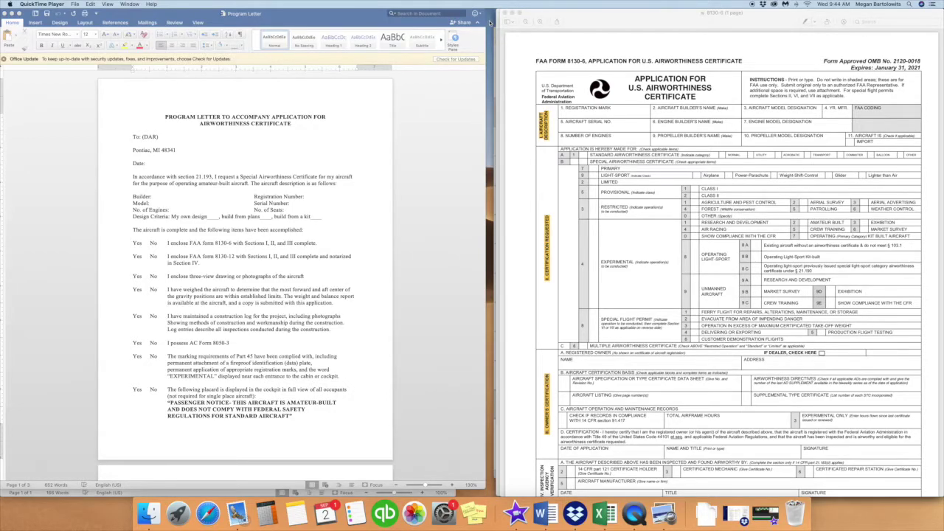
- Bring Word's Program Letter forward and scroll the 8130-6 PDF beside it for comparison
{"action": "scroll", "coordinate": [210, 135], "scroll_direction": "down", "scroll_amount": 1}
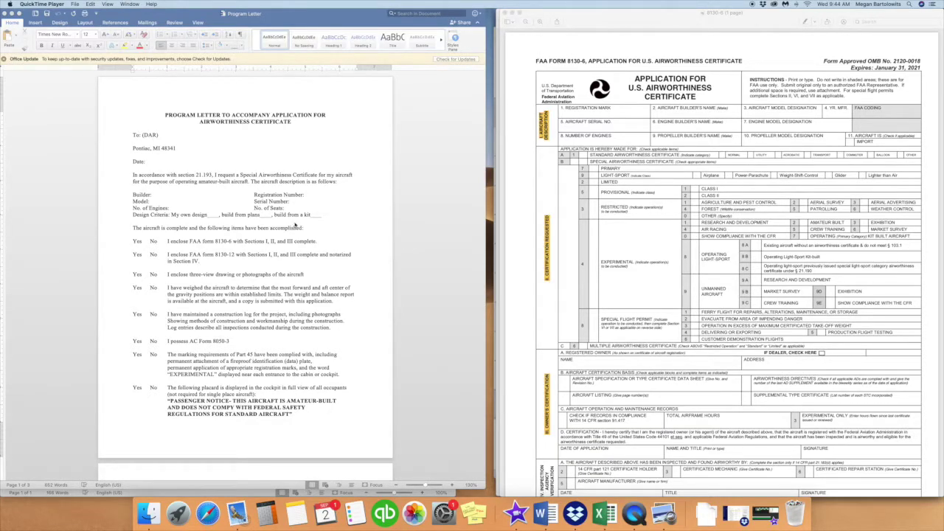
{"action": "left_click", "coordinate": [158, 197]}
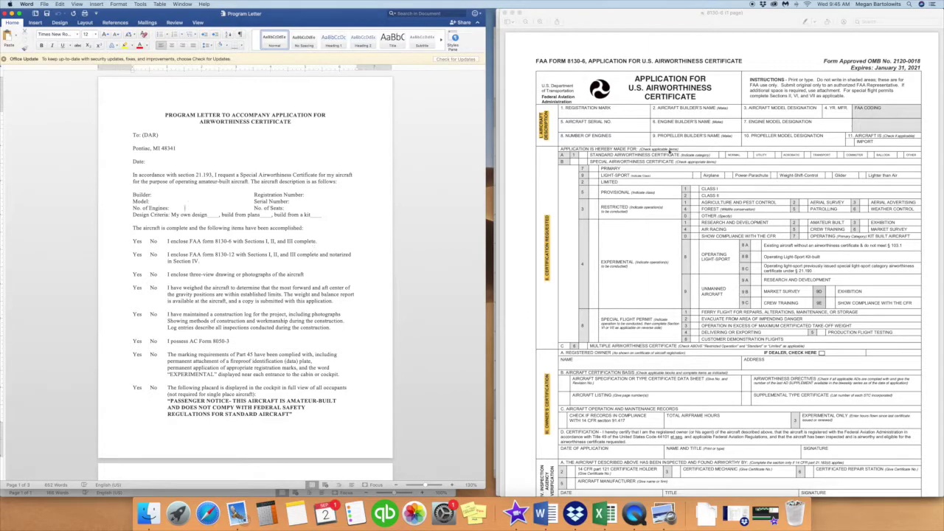
{"action": "scroll", "coordinate": [671, 106], "scroll_direction": "down", "scroll_amount": 1}
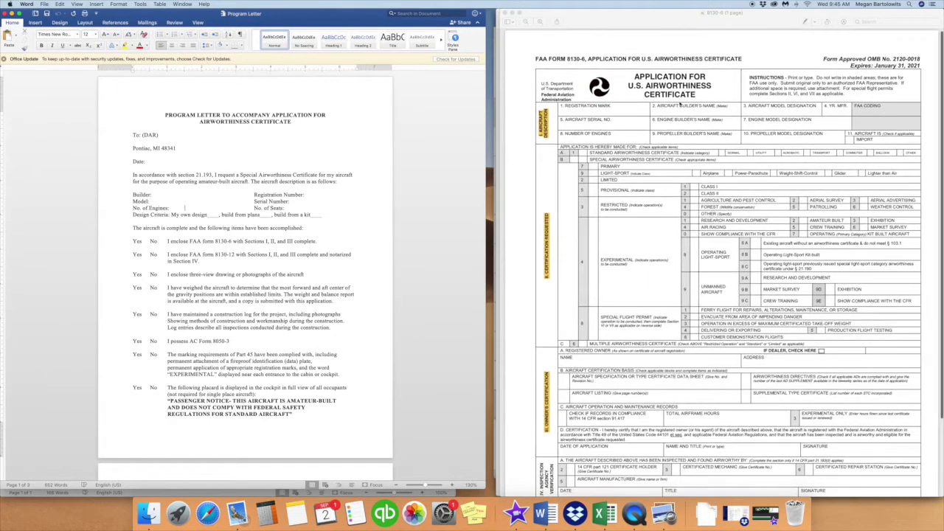
{"action": "scroll", "coordinate": [680, 104], "scroll_direction": "up", "scroll_amount": 1}
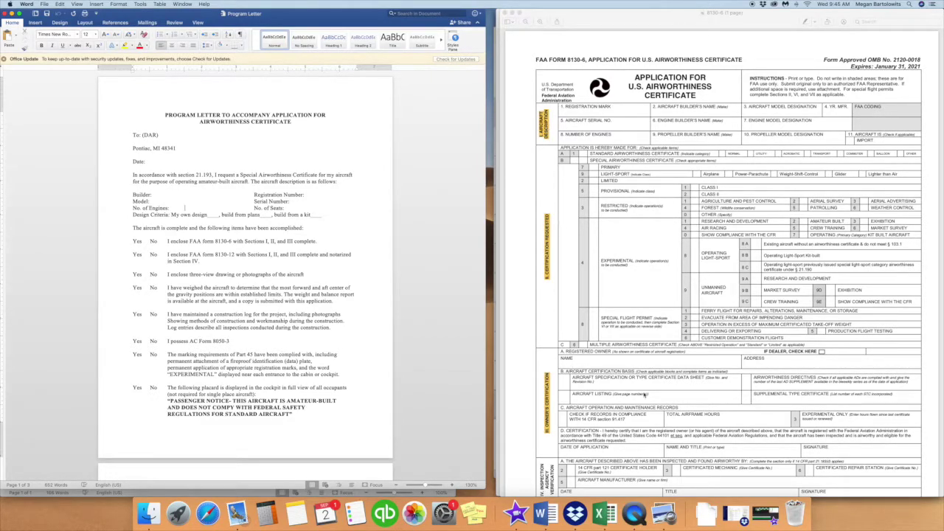
{"action": "scroll", "coordinate": [664, 361], "scroll_direction": "down", "scroll_amount": 2}
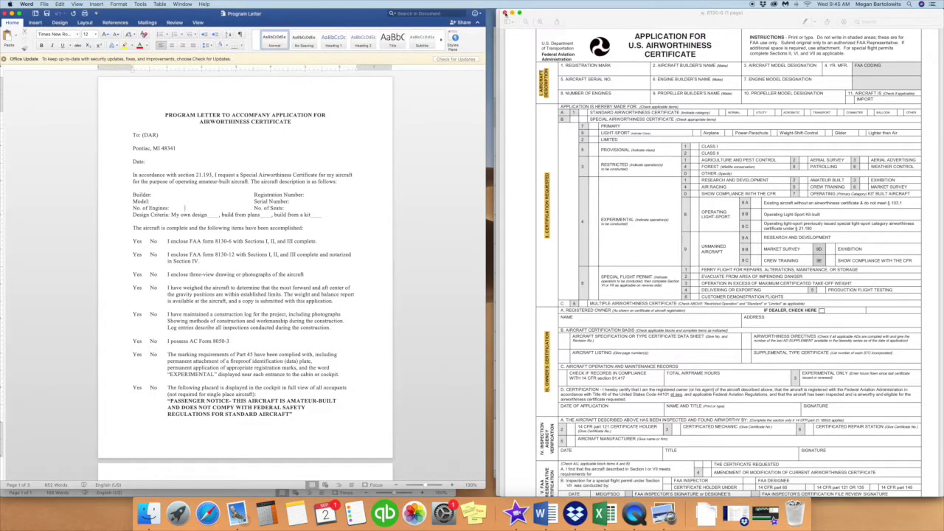
- Close the 8130-6, 8130-12, three-view drawings and weight-and-balance PDFs in Preview
{"action": "left_click", "coordinate": [504, 13]}
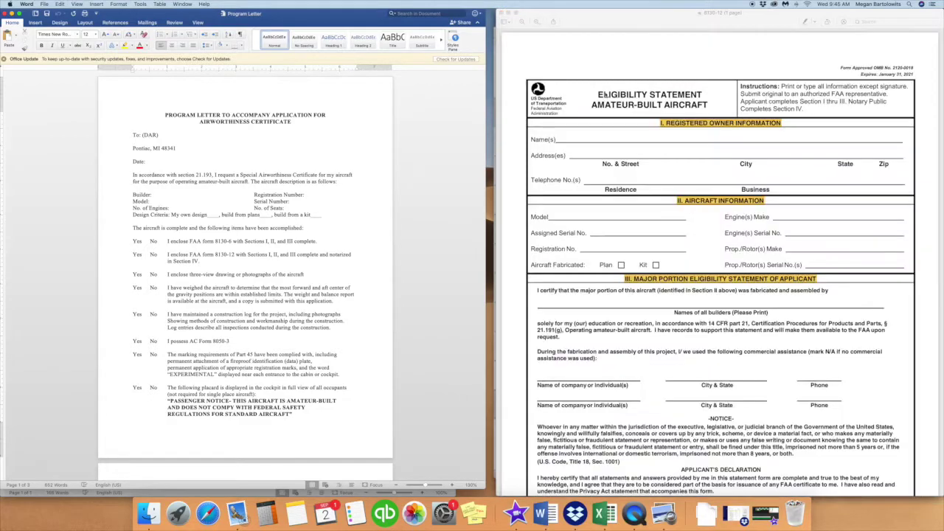
{"action": "scroll", "coordinate": [766, 254], "scroll_direction": "down", "scroll_amount": 5}
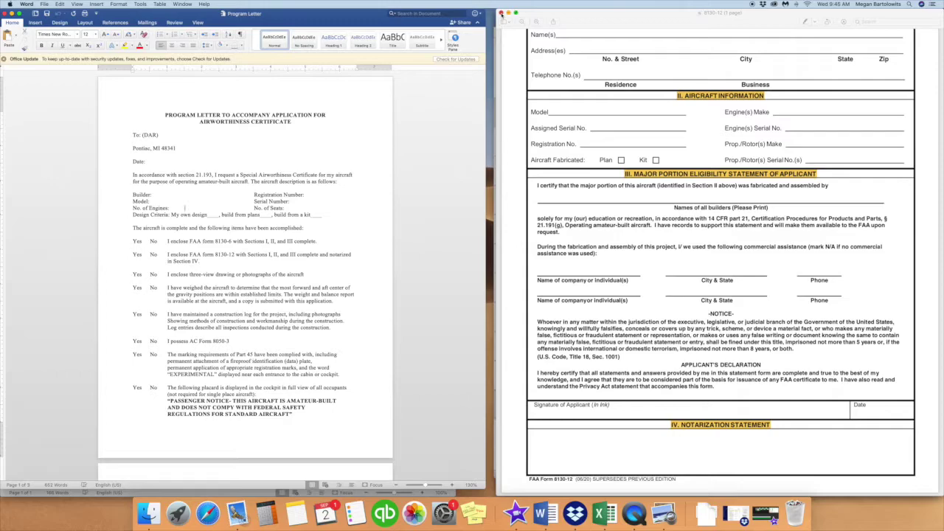
{"action": "left_click", "coordinate": [500, 13]}
{"action": "scroll", "coordinate": [762, 258], "scroll_direction": "down", "scroll_amount": 3}
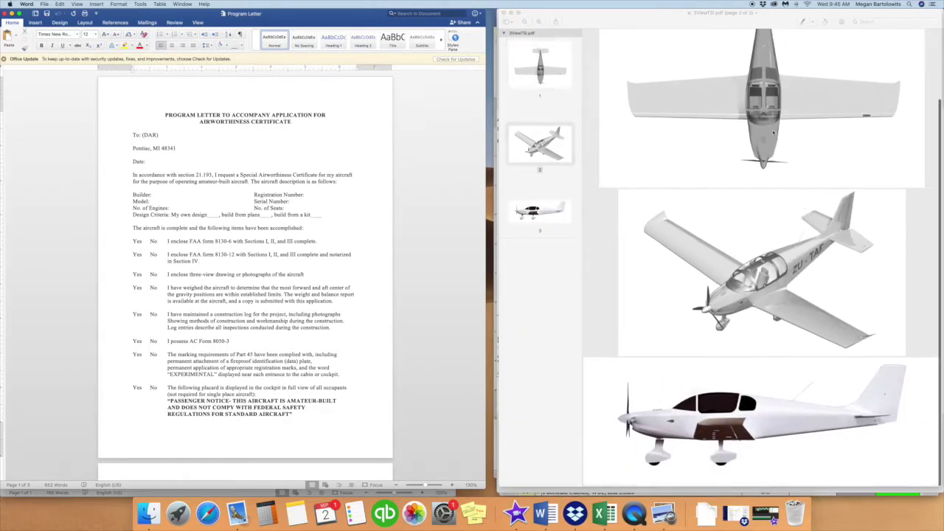
{"action": "scroll", "coordinate": [763, 258], "scroll_direction": "up", "scroll_amount": 3}
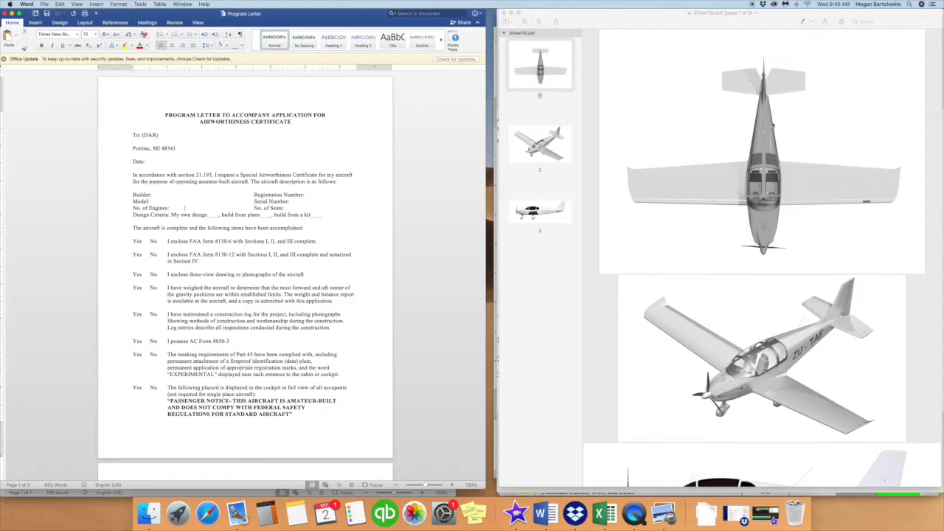
{"action": "left_click", "coordinate": [504, 13]}
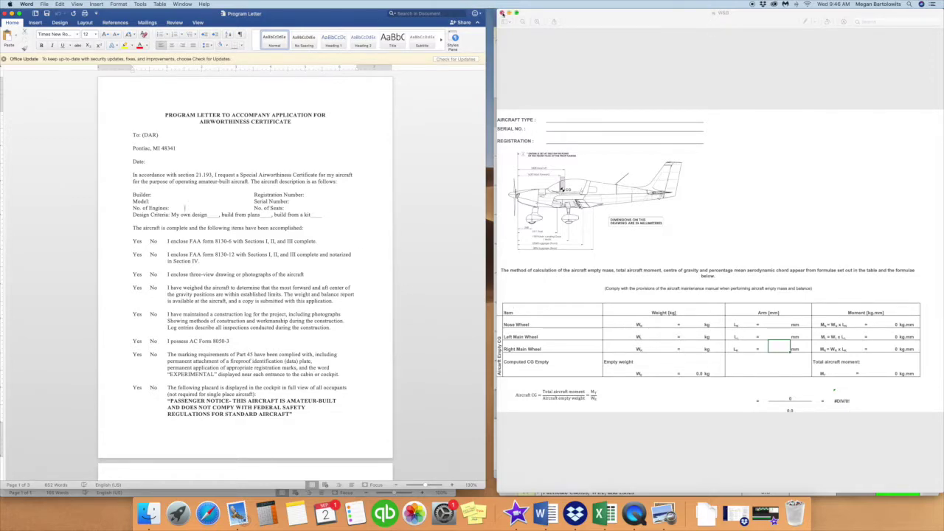
{"action": "left_click", "coordinate": [503, 12]}
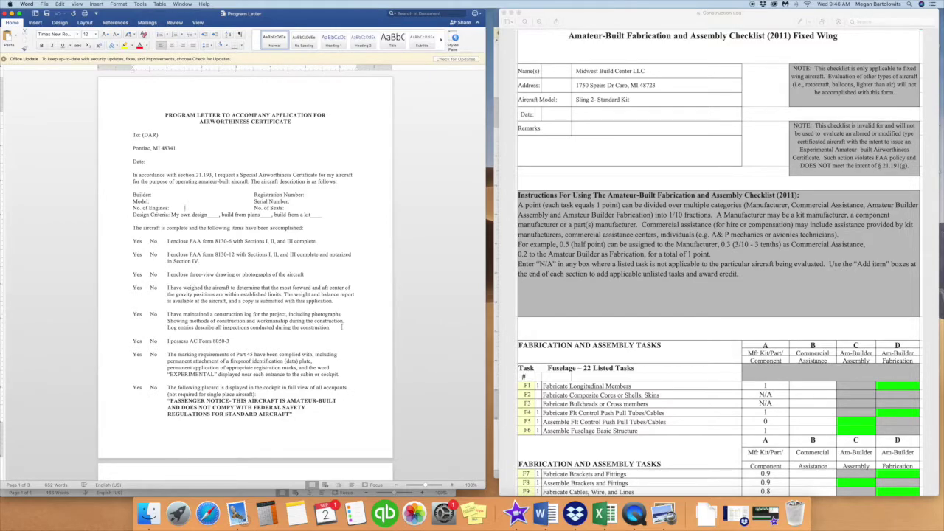
- Bring the construction checklist forward and close it, revealing the AC Form 8050-3 registration certificate
{"action": "left_click", "coordinate": [691, 196]}
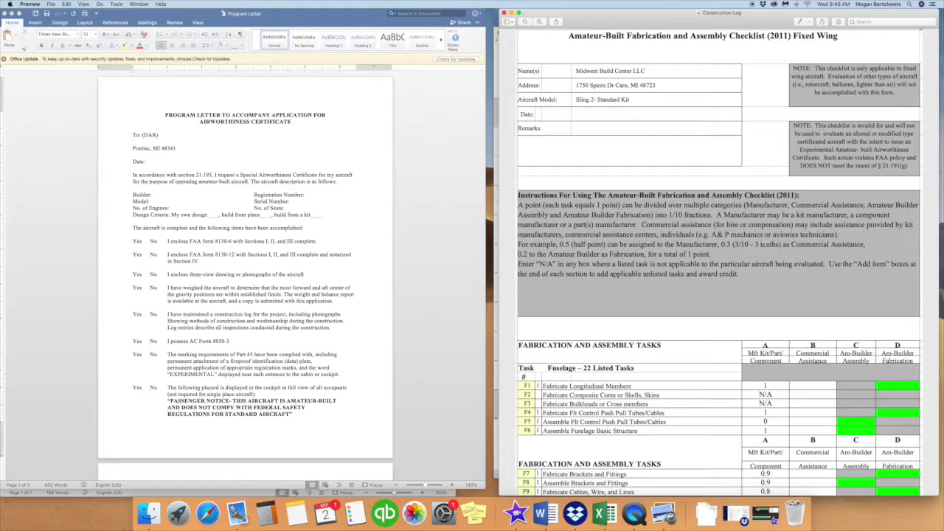
{"action": "left_click", "coordinate": [504, 13]}
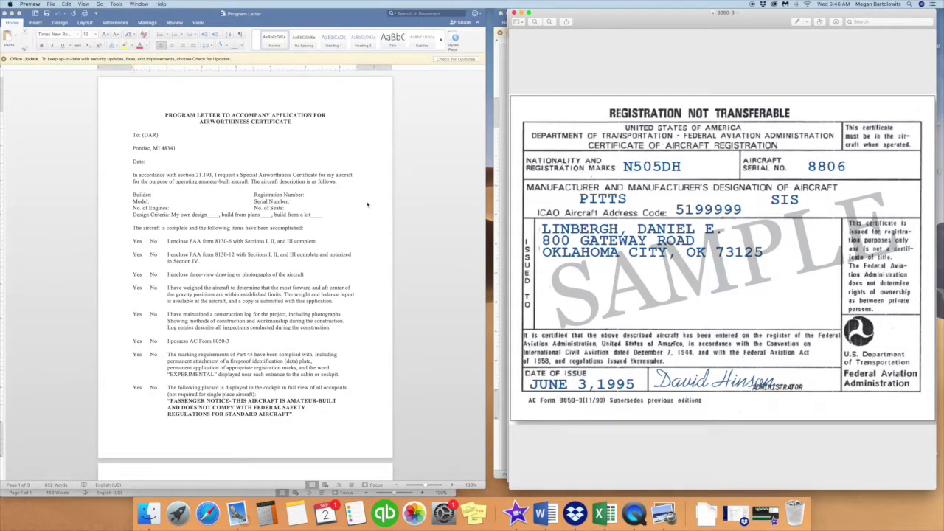
- Highlight EXPERIMENTAL in the letter's marking requirements, then scroll to page 2's Yes/No checklist
{"action": "scroll", "coordinate": [384, 204], "scroll_direction": "down", "scroll_amount": 5}
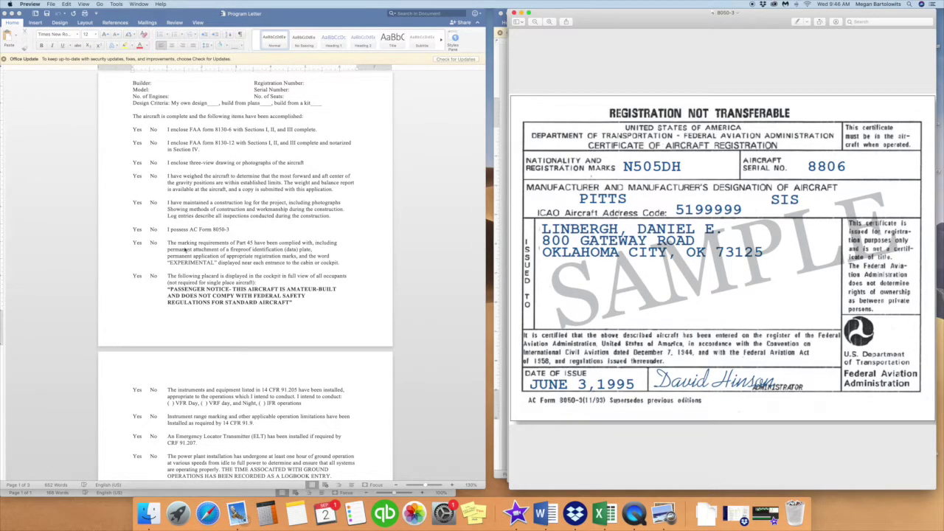
{"action": "left_click", "coordinate": [219, 264]}
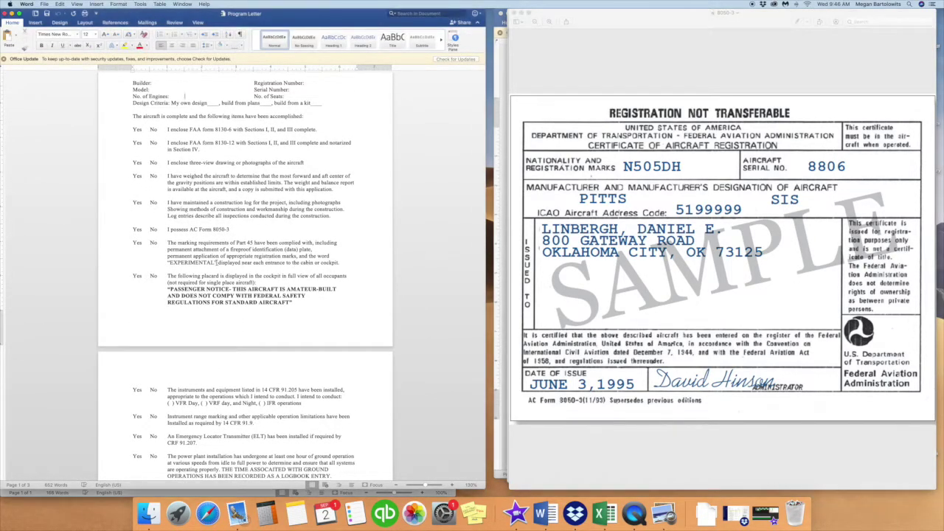
{"action": "left_click_drag", "start_coordinate": [220, 264], "coordinate": [170, 264]}
{"action": "scroll", "coordinate": [381, 279], "scroll_direction": "down", "scroll_amount": 2}
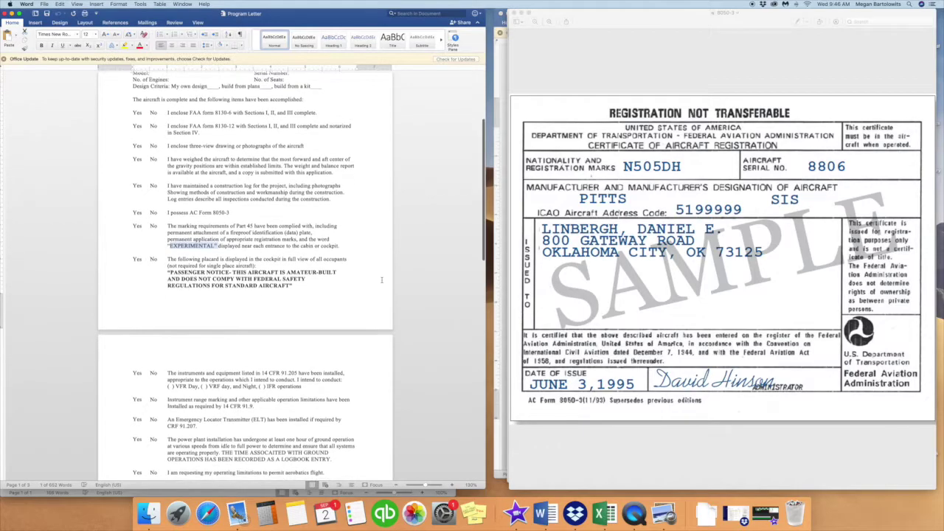
{"action": "scroll", "coordinate": [383, 282], "scroll_direction": "down", "scroll_amount": 2}
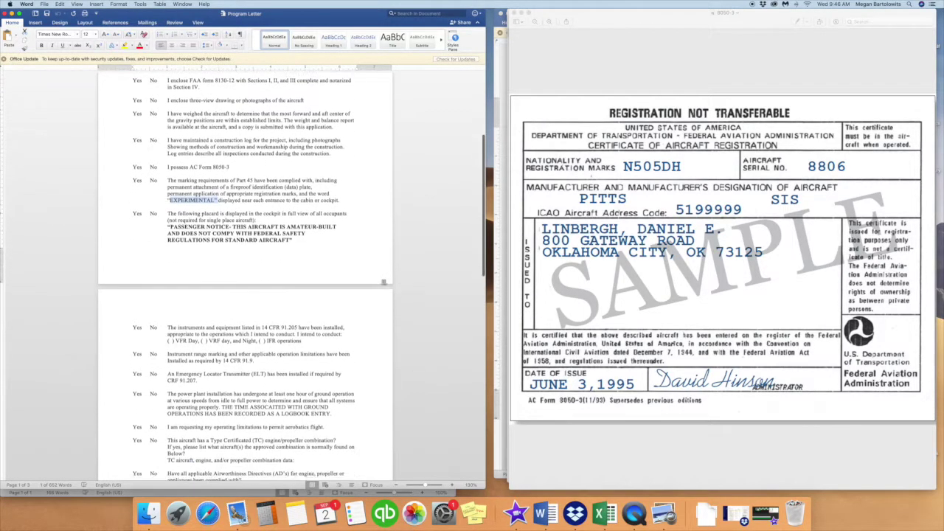
{"action": "scroll", "coordinate": [382, 280], "scroll_direction": "down", "scroll_amount": 3}
{"action": "scroll", "coordinate": [382, 280], "scroll_direction": "down", "scroll_amount": 1}
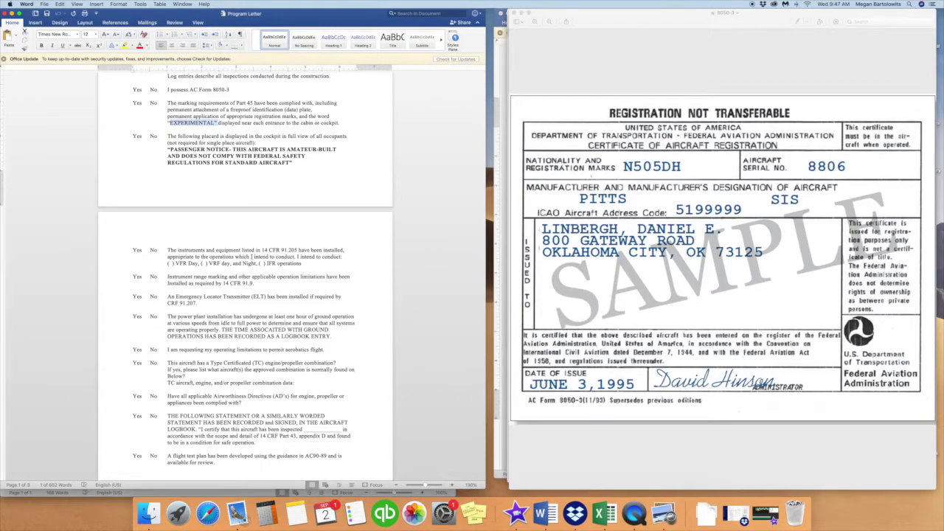
- Close the sample 8050-3 registration certificate and the test flight report form
{"action": "left_click", "coordinate": [513, 14]}
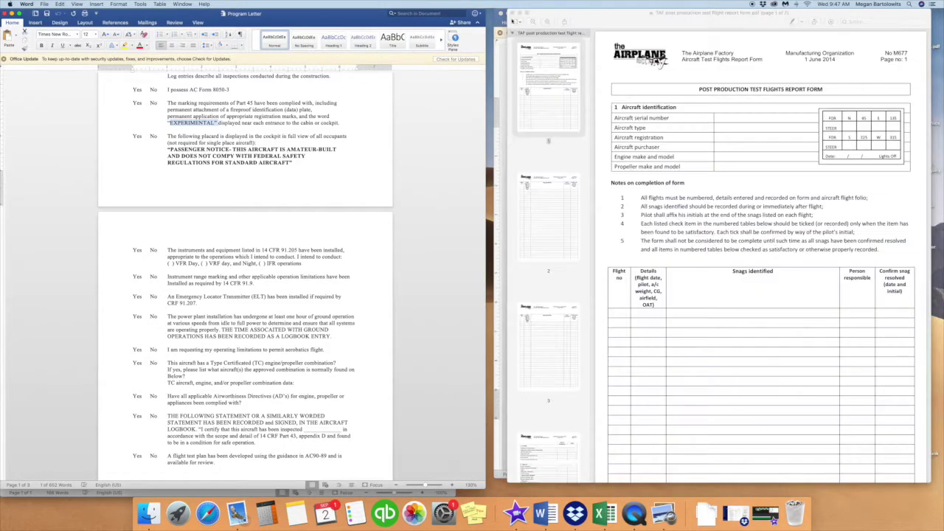
{"action": "key", "text": "super+w"}
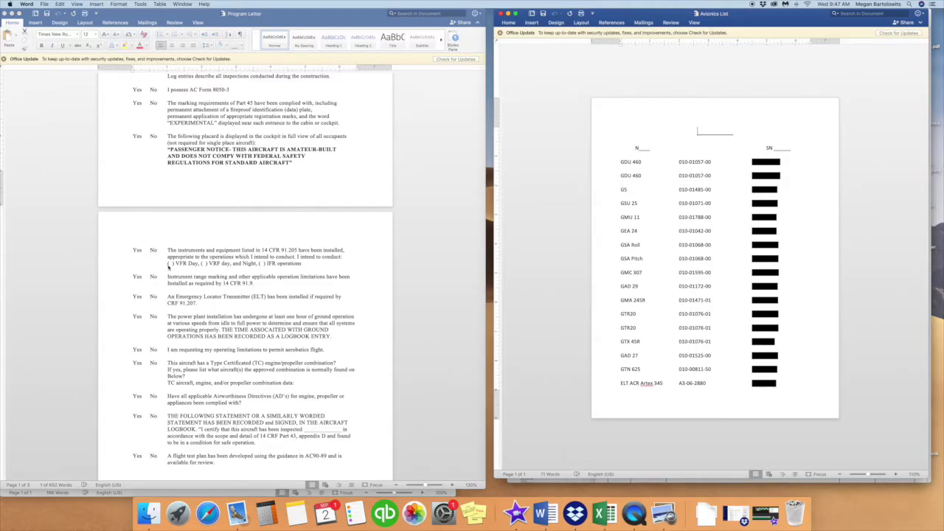
{"action": "left_click", "coordinate": [265, 263]}
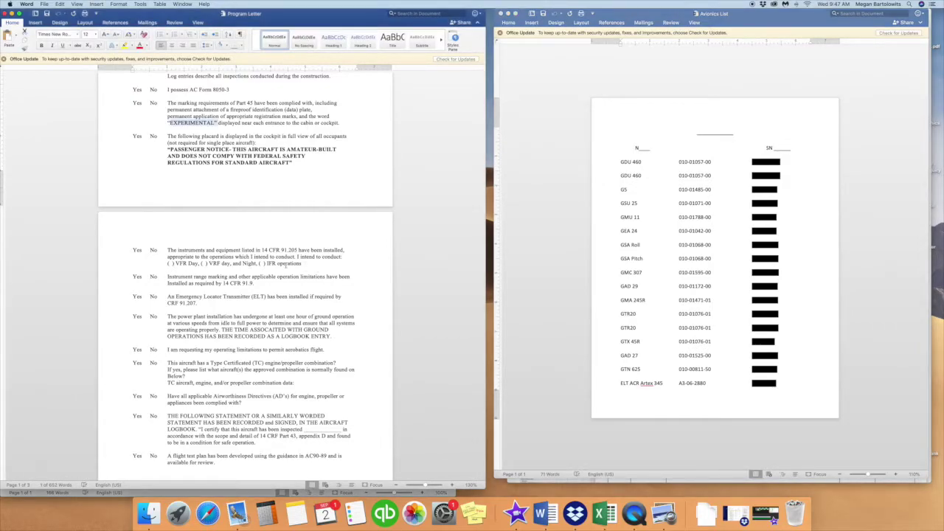
- Mark the VFR/IFR operations line in the program letter, then clear the selection and read on
{"action": "left_click_drag", "start_coordinate": [304, 263], "coordinate": [156, 263]}
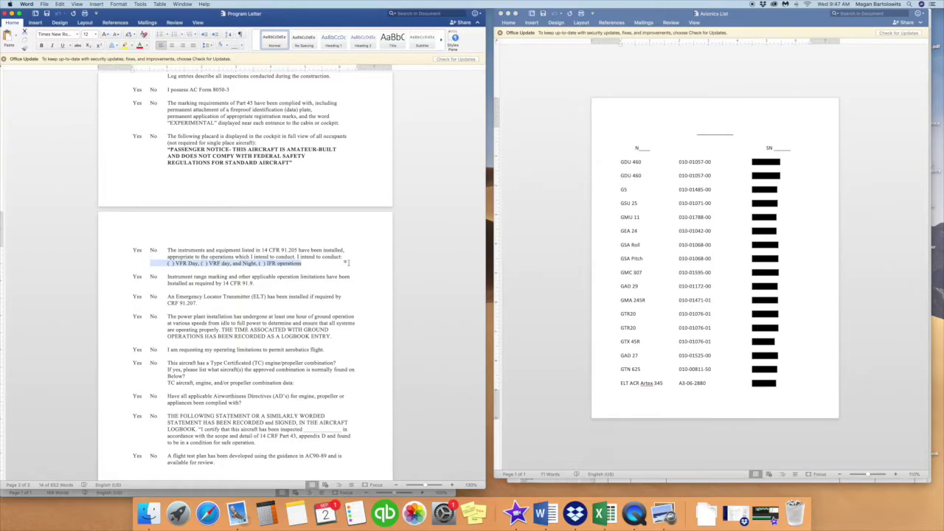
{"action": "scroll", "coordinate": [213, 267], "scroll_direction": "down", "scroll_amount": 2}
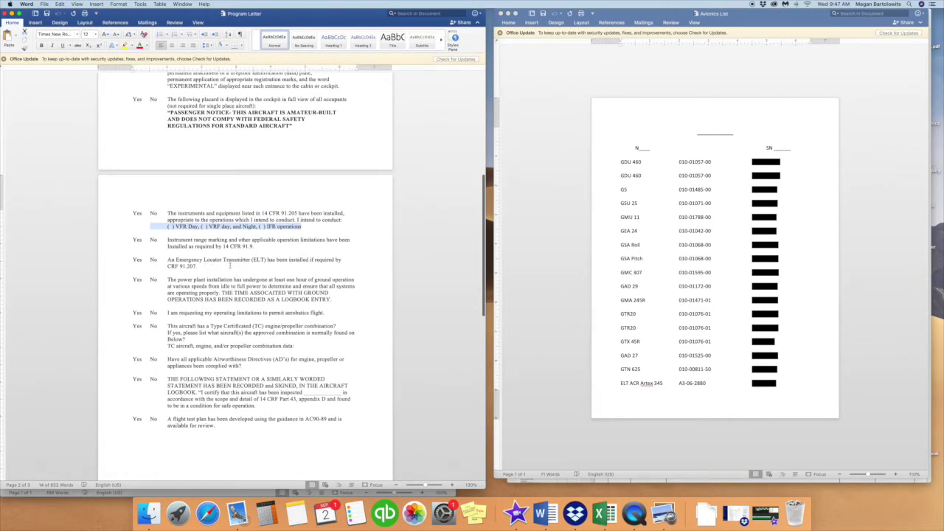
{"action": "left_click", "coordinate": [230, 266]}
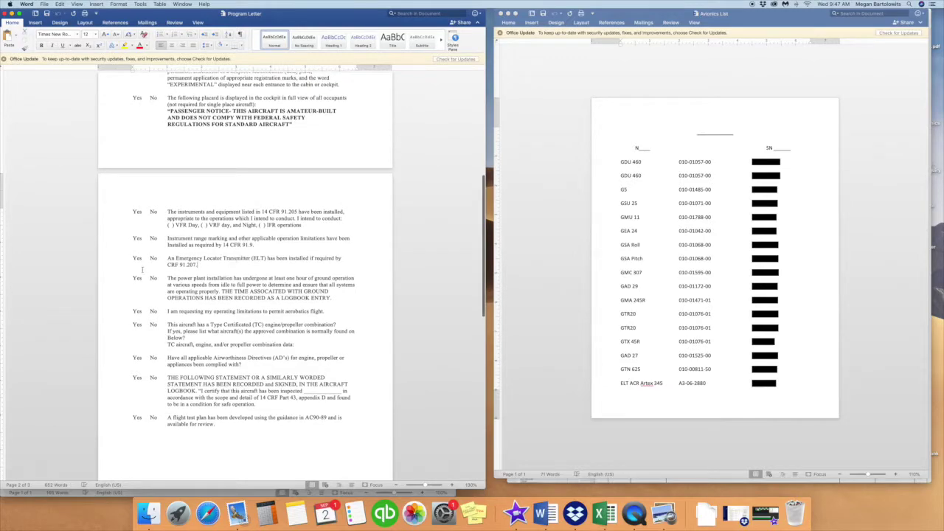
{"action": "scroll", "coordinate": [309, 271], "scroll_direction": "down", "scroll_amount": 2}
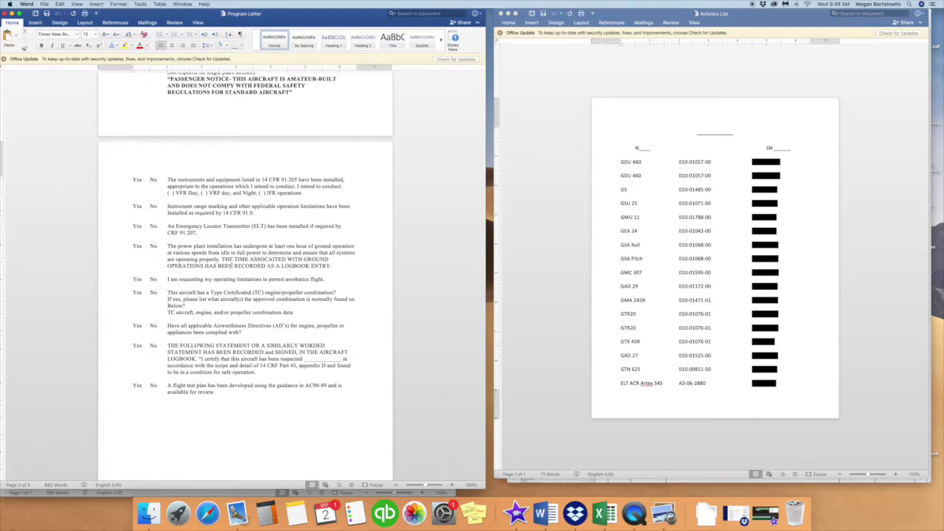
- Read page 2's checklist past the AC90-89 flight test plan item into page 3, then close the Avionics List
{"action": "scroll", "coordinate": [208, 305], "scroll_direction": "down", "scroll_amount": 2}
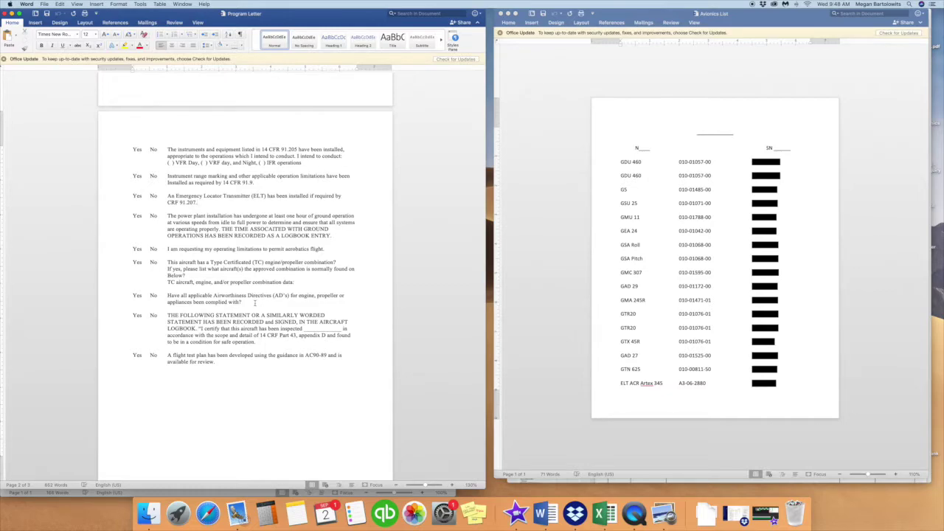
{"action": "scroll", "coordinate": [255, 302], "scroll_direction": "down", "scroll_amount": 2}
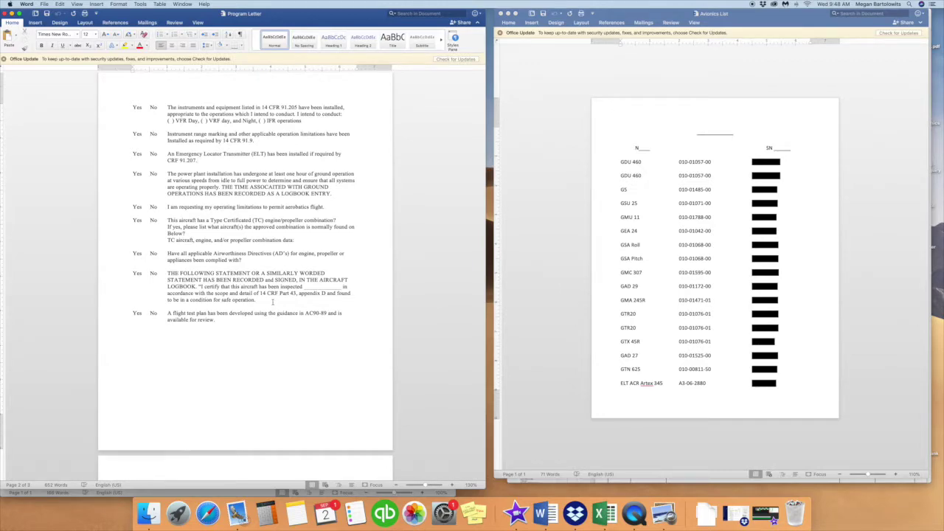
{"action": "scroll", "coordinate": [272, 301], "scroll_direction": "down", "scroll_amount": 2}
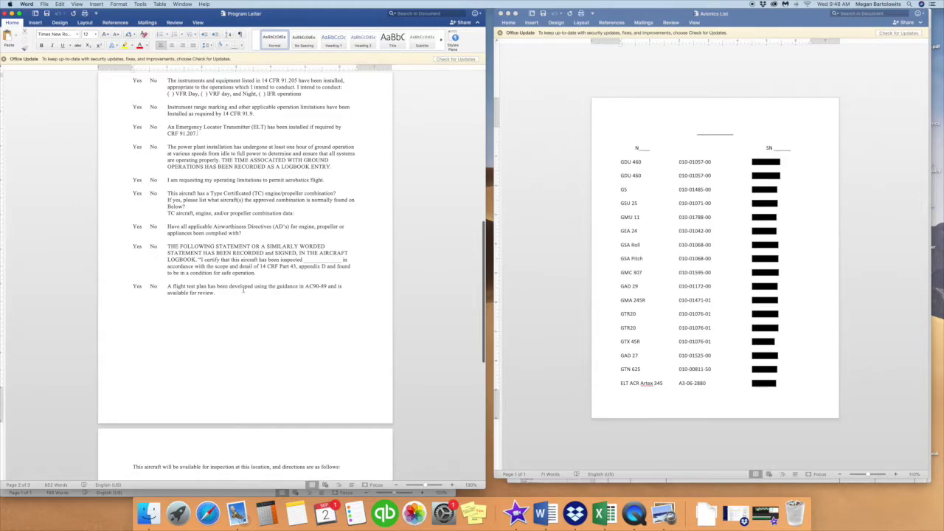
{"action": "scroll", "coordinate": [243, 291], "scroll_direction": "down", "scroll_amount": 5}
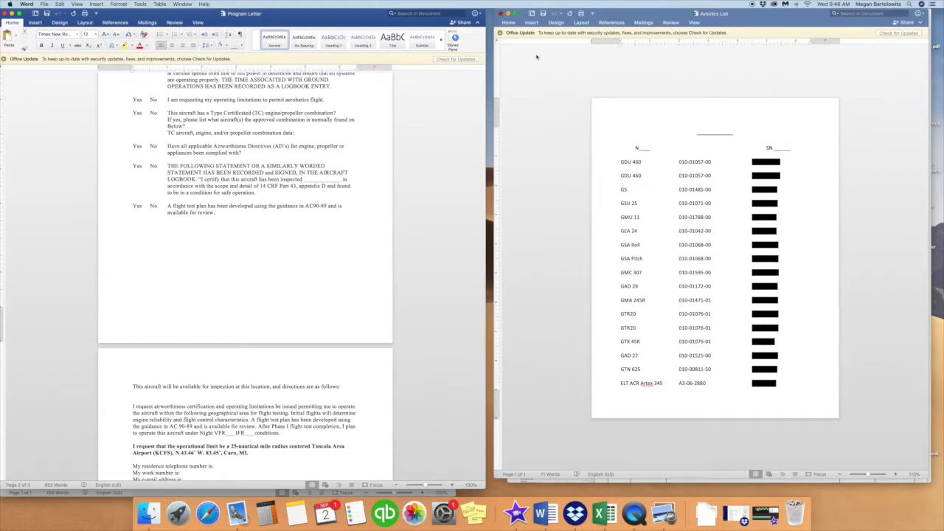
{"action": "left_click", "coordinate": [653, 36]}
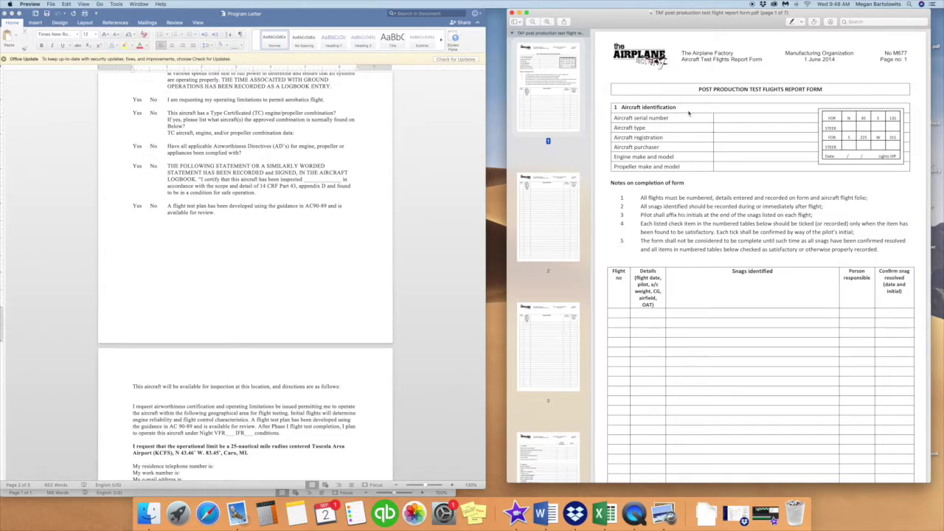
- Page through the test flight report form to the instrument set-up and stall performance checks
{"action": "scroll", "coordinate": [689, 114], "scroll_direction": "down", "scroll_amount": 10}
{"action": "scroll", "coordinate": [688, 113], "scroll_direction": "down", "scroll_amount": 20}
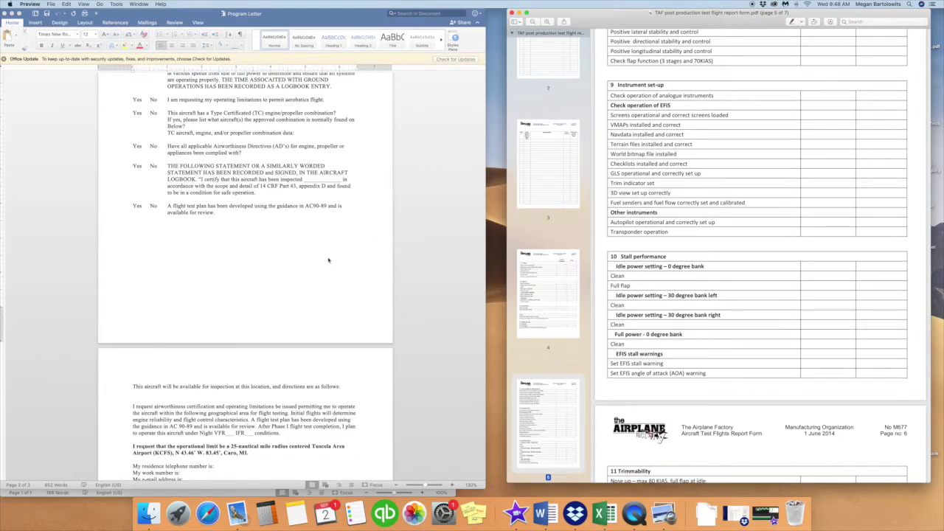
{"action": "scroll", "coordinate": [333, 263], "scroll_direction": "down", "scroll_amount": 5}
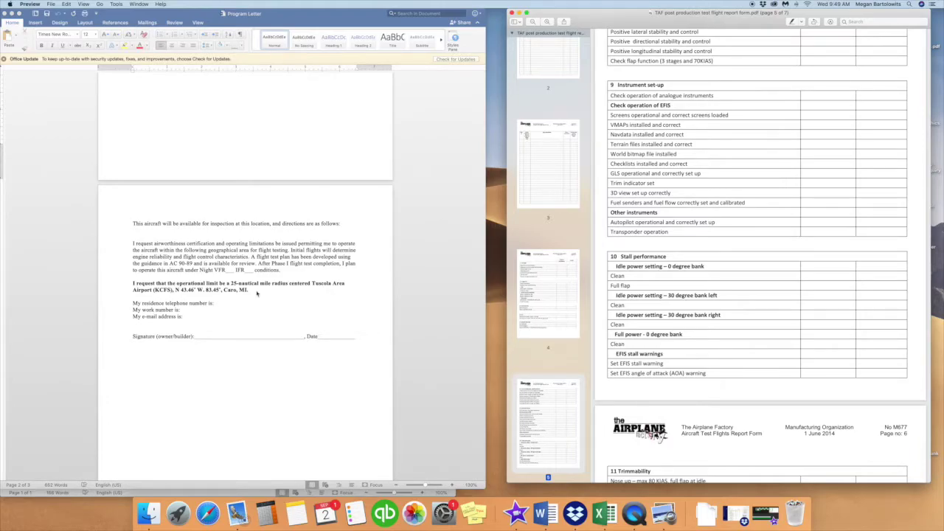
- Review the bold operational limit request paragraph and the work number and e-mail contact lines
{"action": "left_click", "coordinate": [256, 294]}
{"action": "left_click_drag", "start_coordinate": [257, 291], "coordinate": [134, 283]}
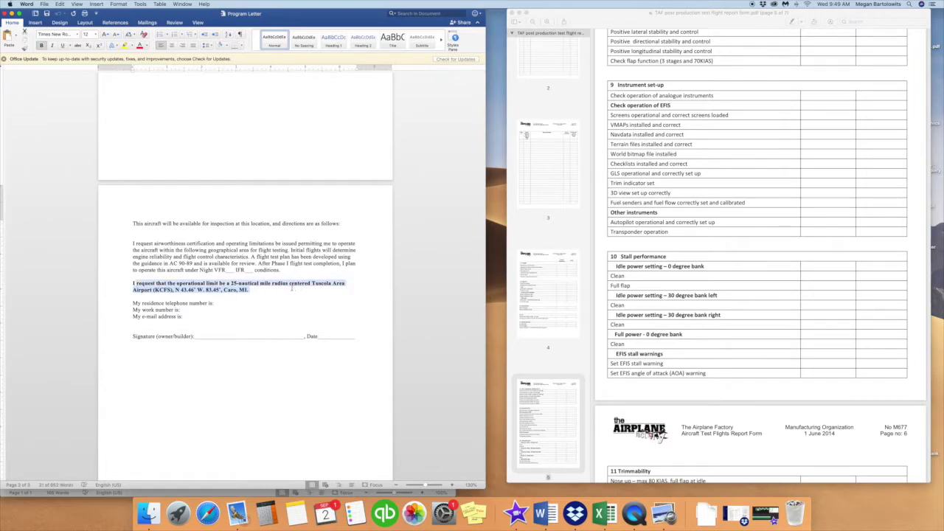
{"action": "left_click", "coordinate": [273, 290]}
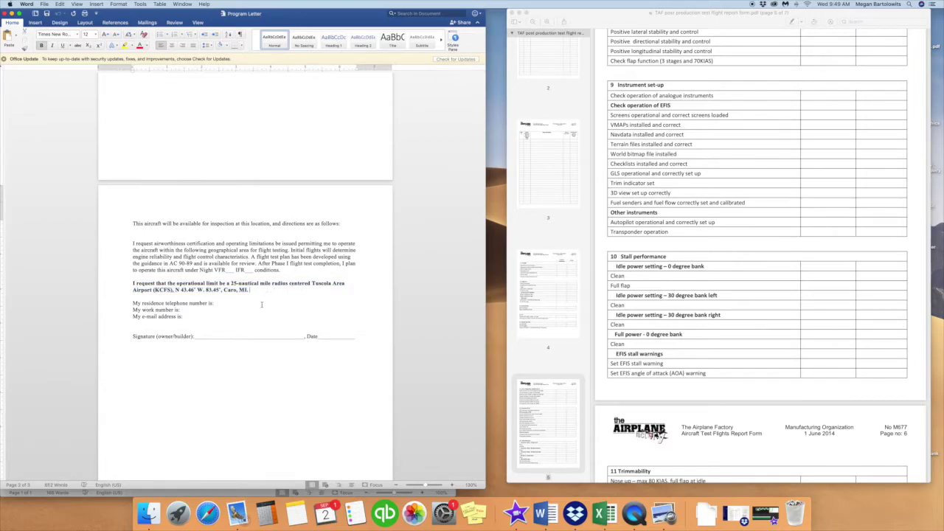
{"action": "left_click", "coordinate": [216, 303]}
{"action": "left_click", "coordinate": [194, 317]}
- Scroll back up through the program letter and close it
{"action": "scroll", "coordinate": [302, 366], "scroll_direction": "down", "scroll_amount": 5}
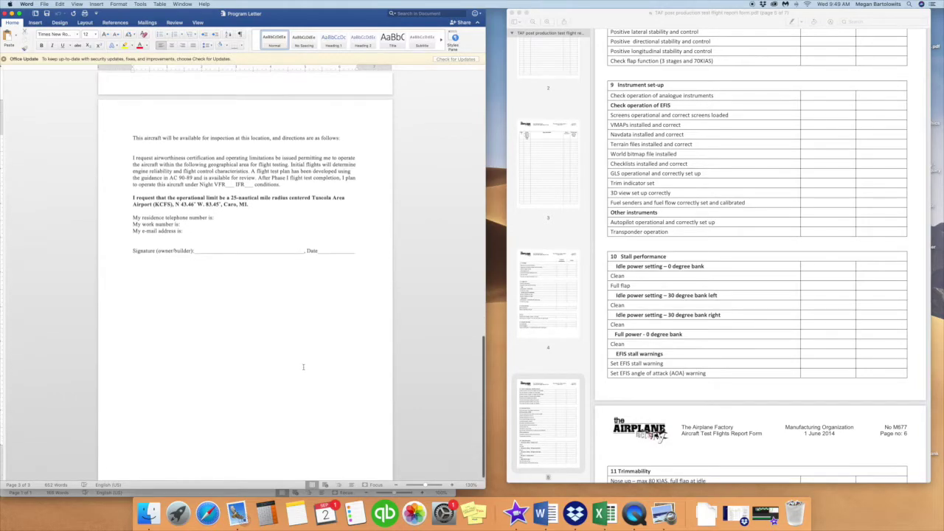
{"action": "scroll", "coordinate": [303, 367], "scroll_direction": "up", "scroll_amount": 15}
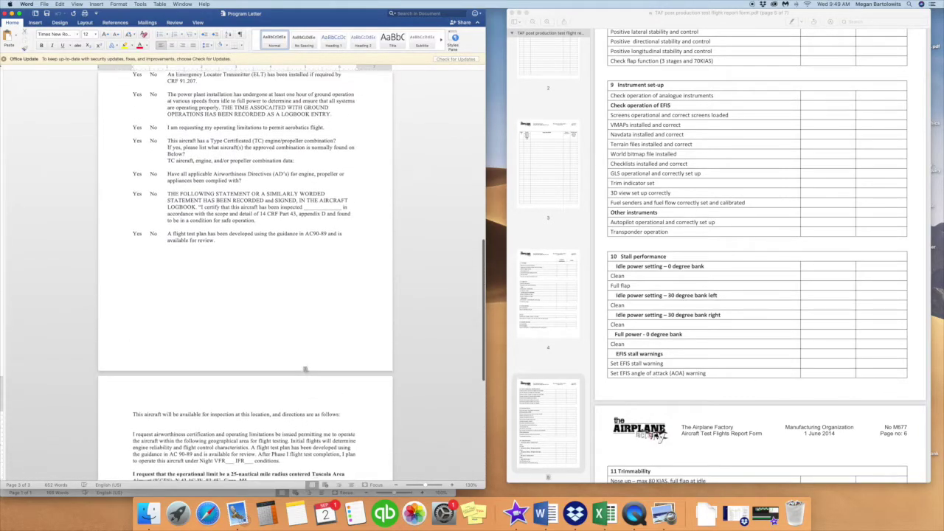
{"action": "scroll", "coordinate": [303, 366], "scroll_direction": "up", "scroll_amount": 20}
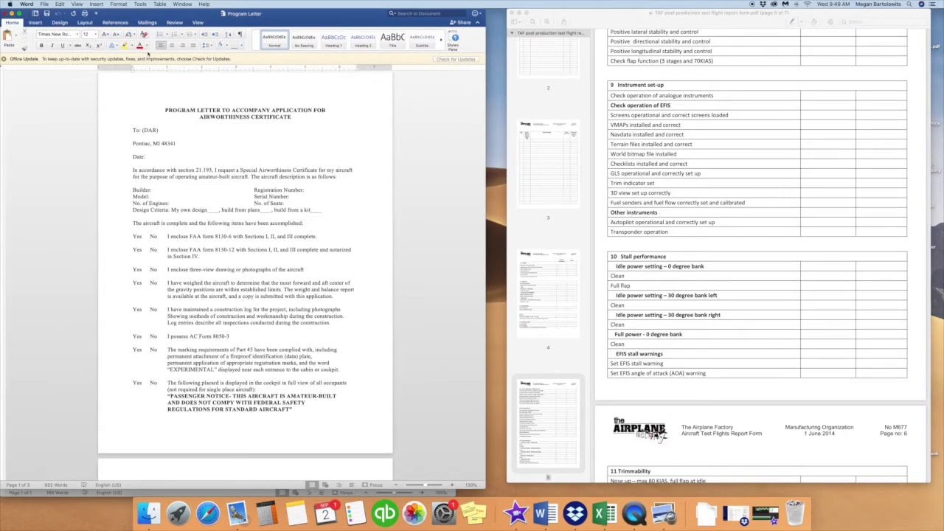
{"action": "key", "text": "super+w"}
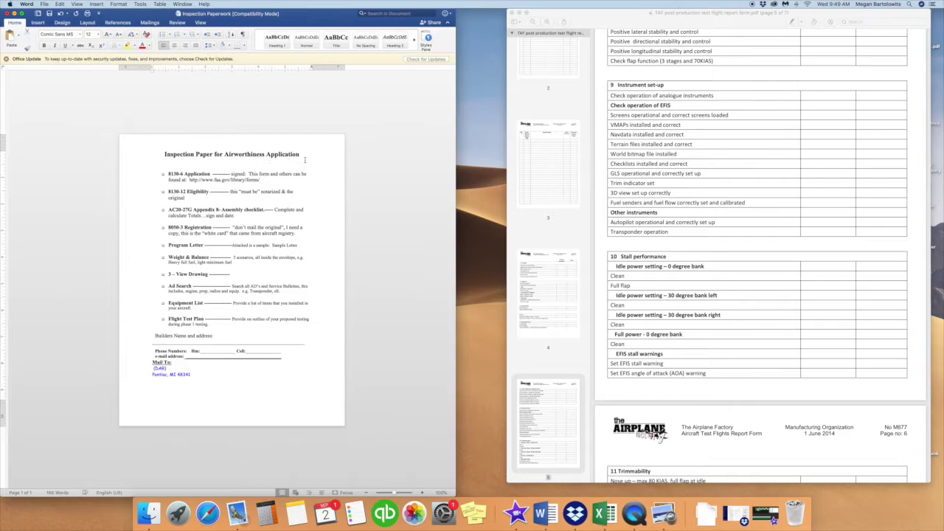